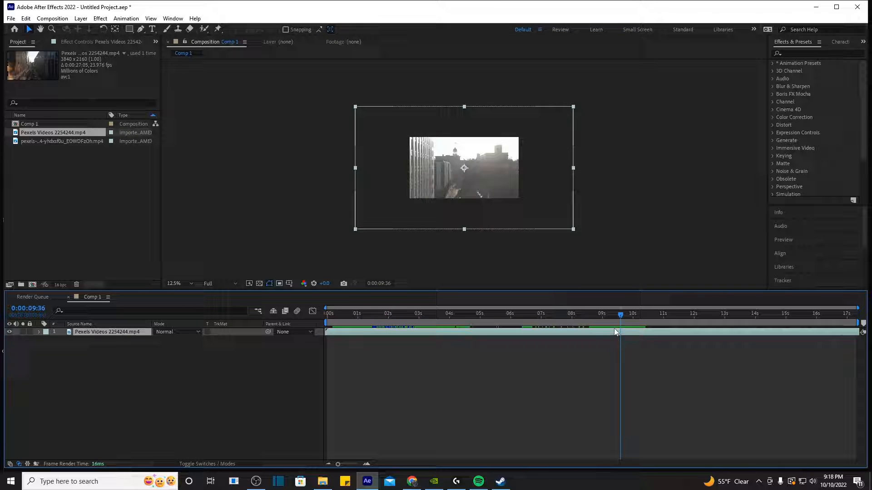
Step: Change the city footage layer's Scale from 58% to 81.0%, 81.0%
mouse_move(615, 329)
mouse_down()
mouse_move(604, 325)
mouse_move(636, 325)
mouse_move(612, 325)
mouse_up()
click(597, 351)
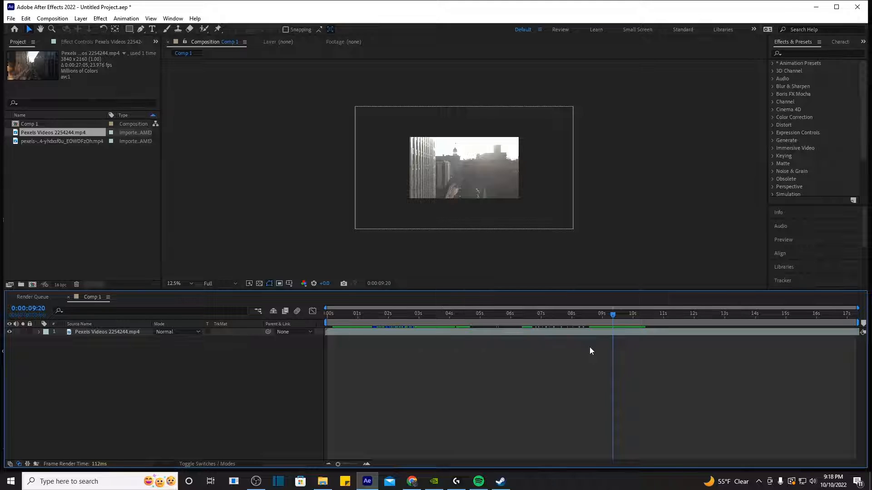
click(597, 331)
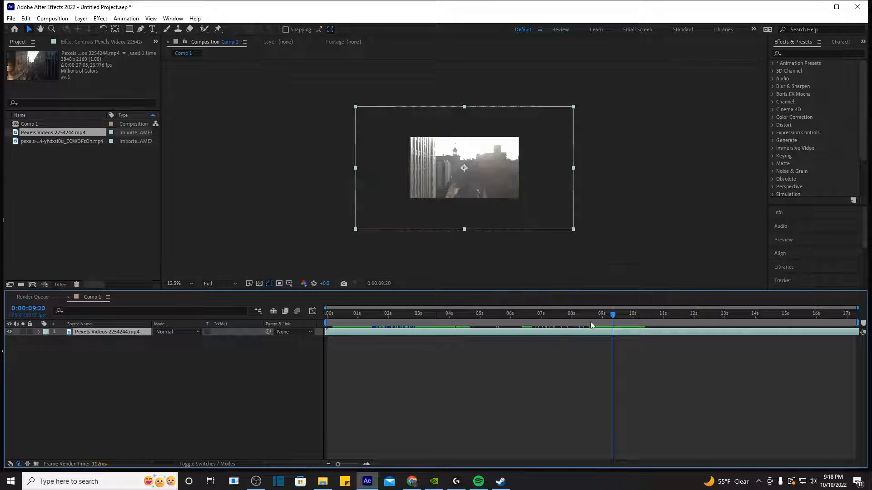
mouse_move(613, 315)
mouse_down()
mouse_move(630, 321)
mouse_move(604, 324)
mouse_up()
click(608, 337)
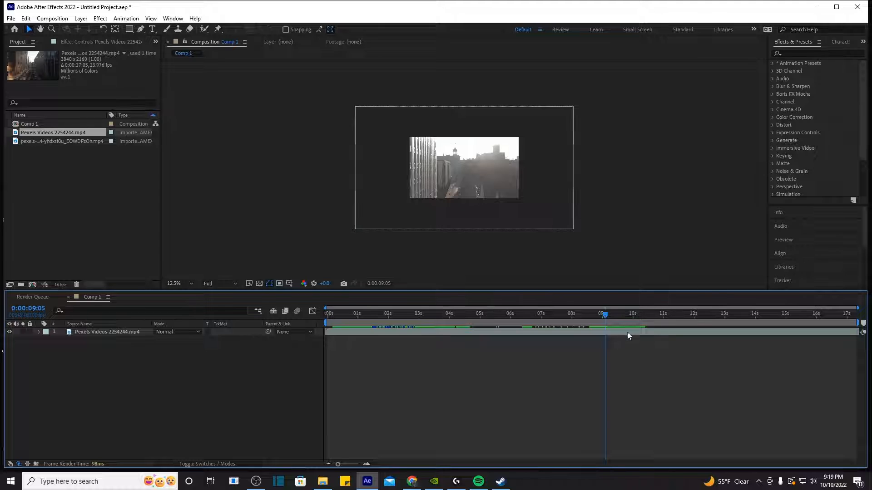
click(571, 224)
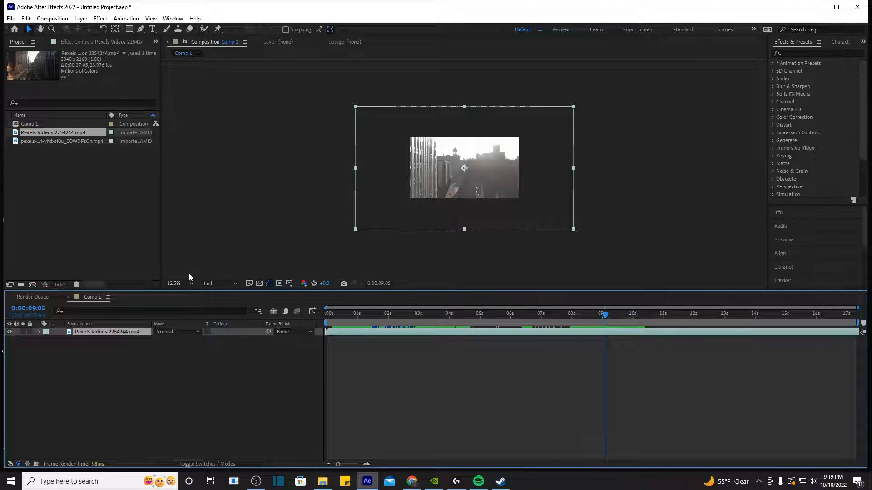
key(s)
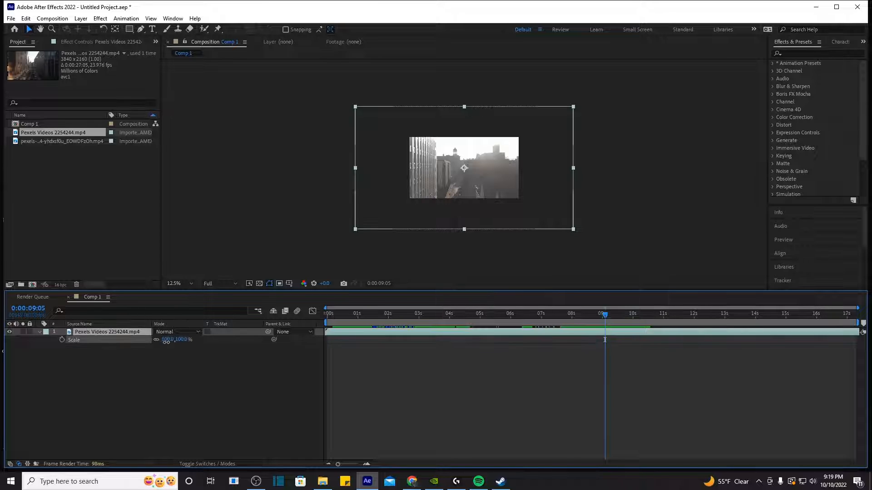
drag(166, 341, 165, 343)
click(314, 405)
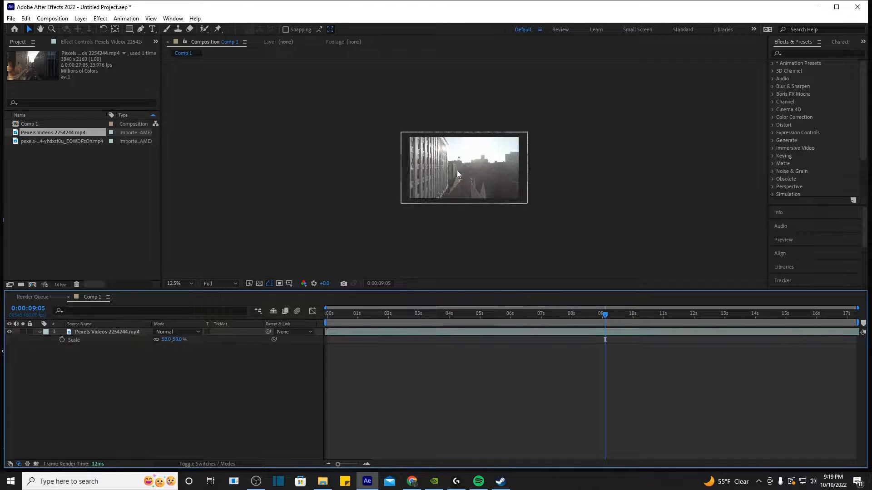
click(359, 332)
drag(171, 340, 188, 342)
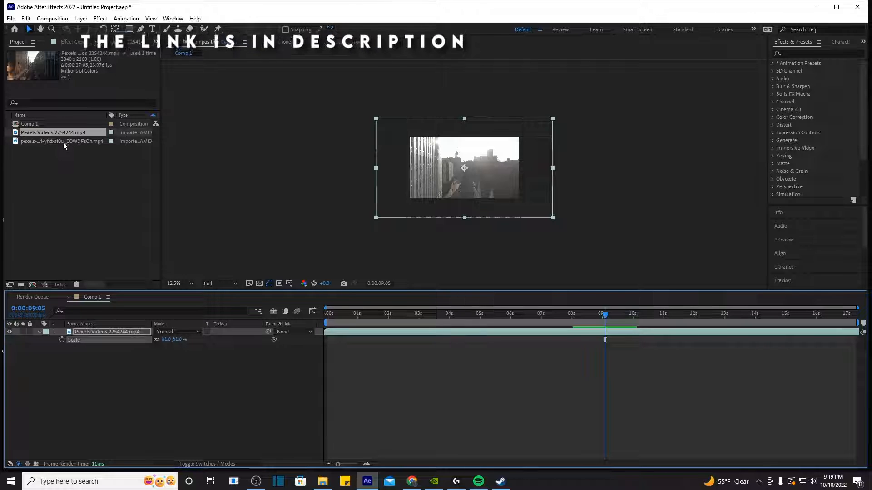
Step: Replace the footage layer with the EOWDFzOh street clip and enlarge the viewer preview
key(Delete)
drag(63, 143, 392, 325)
key(period)
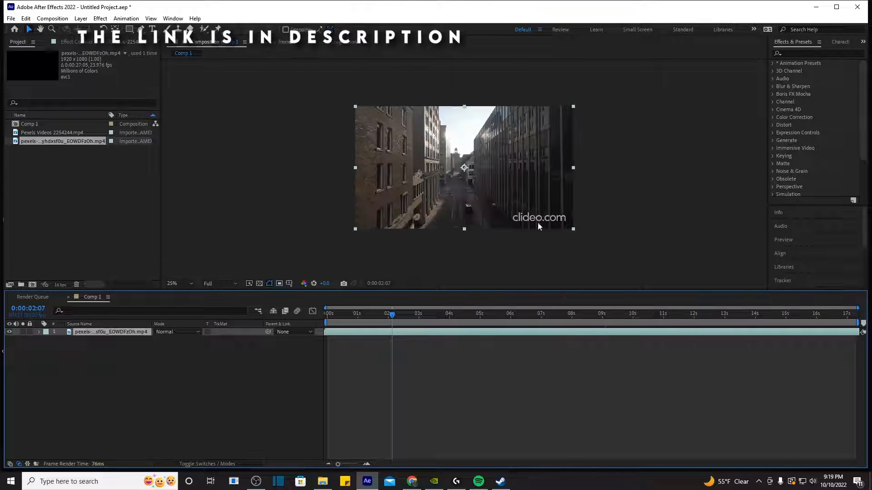
click(451, 313)
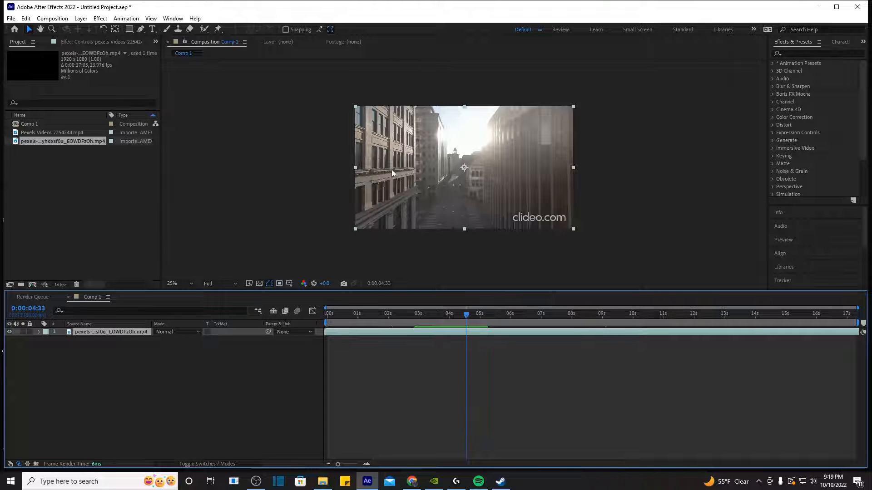
click(346, 200)
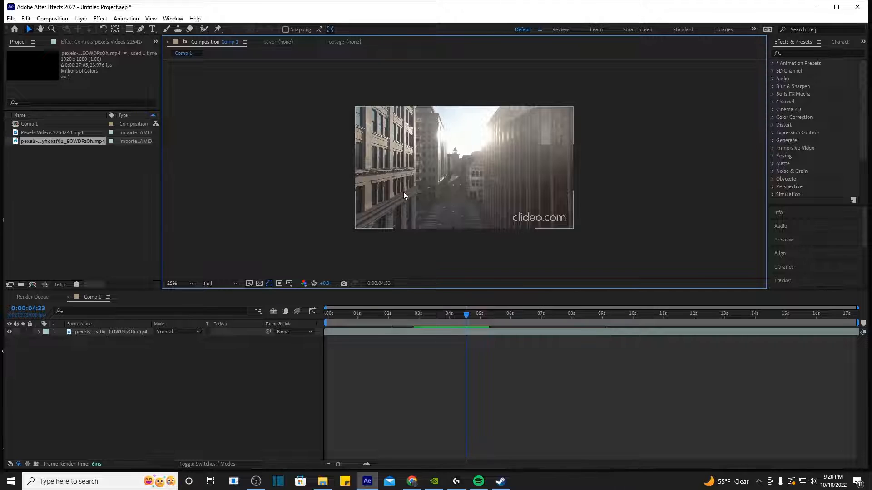
Step: Split the street clip layer at about 0:00:05:30 with Ctrl+Shift+D
drag(475, 318, 508, 334)
click(499, 331)
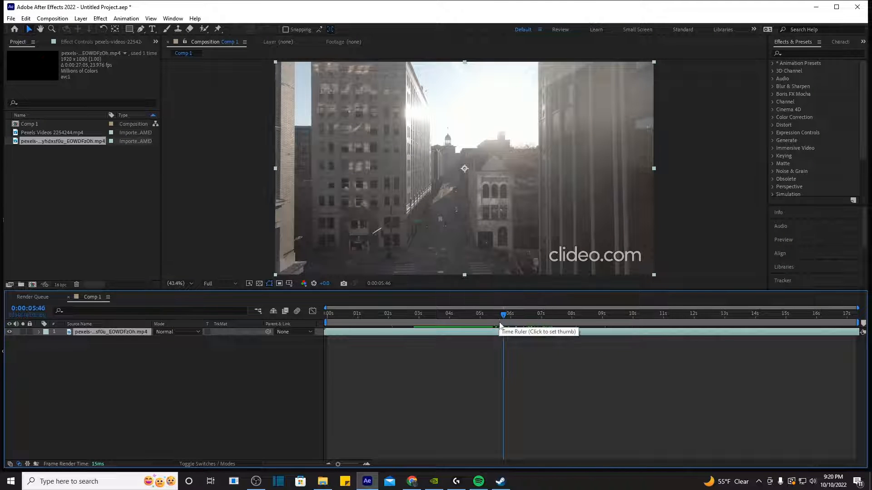
drag(499, 327, 408, 326)
key(ctrl+shift+d)
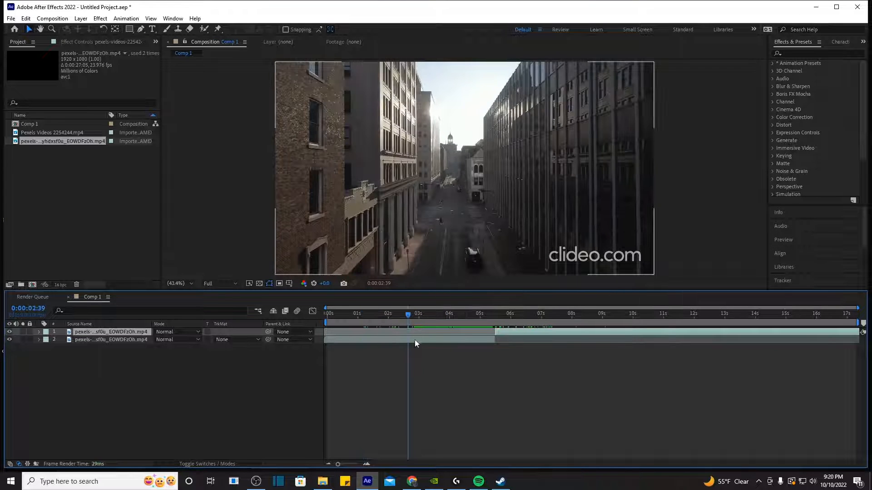
click(414, 340)
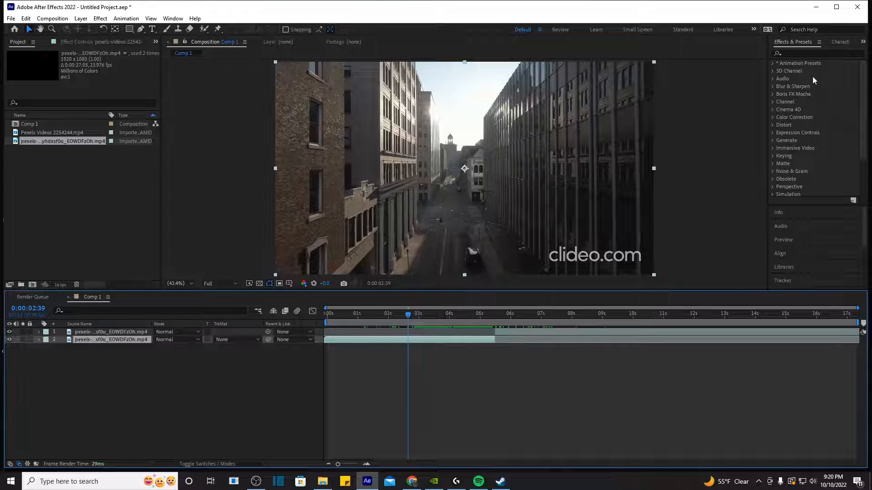
Step: Apply 3D Camera Tracker to layer 2, keeping 3D Solved track points and Fixed Angle of View
click(792, 54)
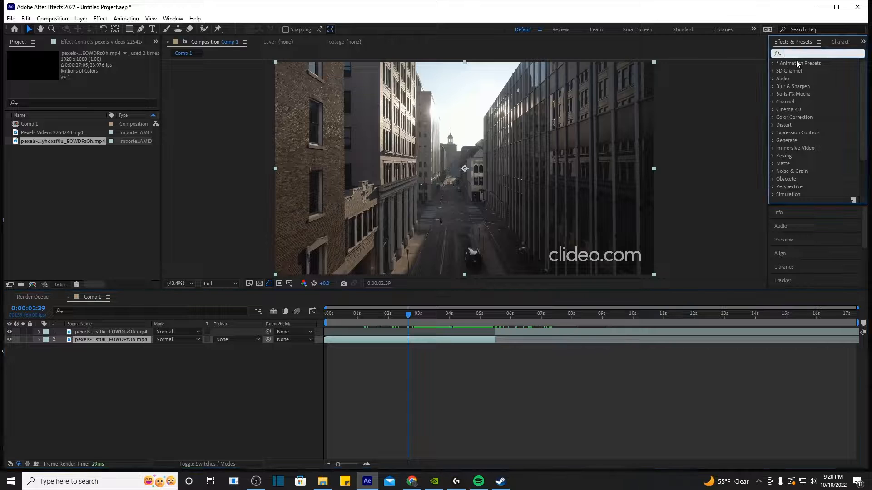
text(camer)
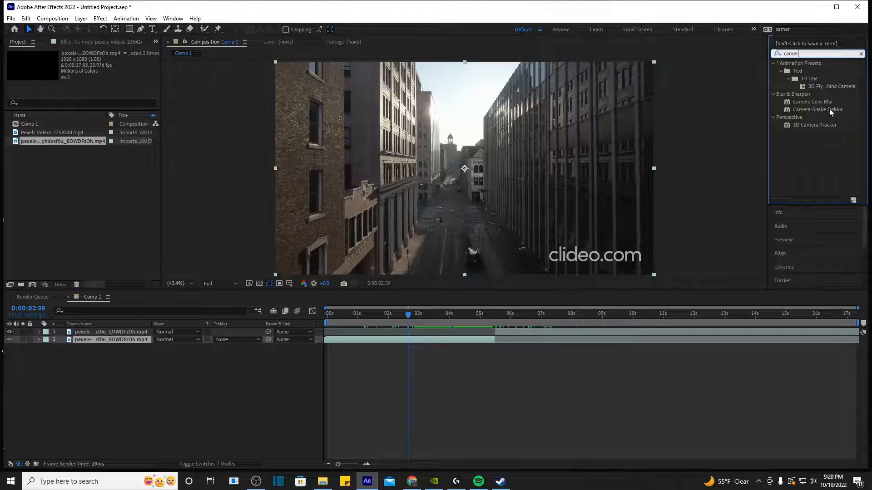
drag(814, 125, 478, 339)
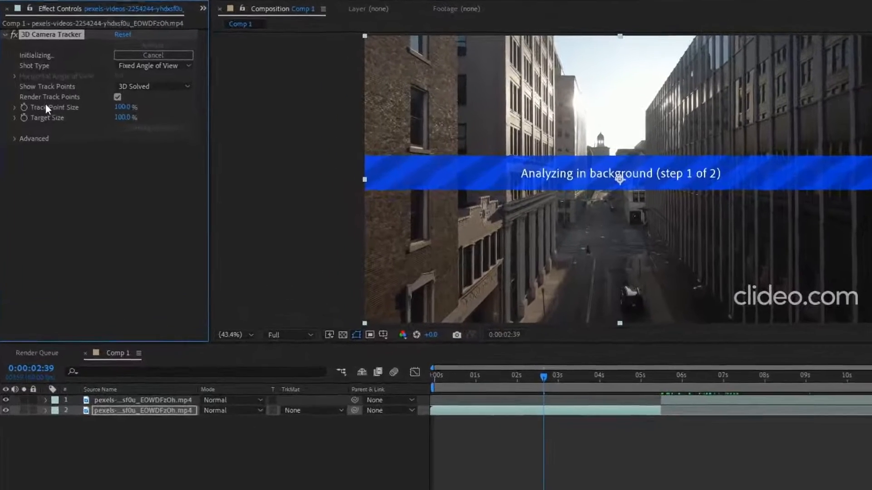
click(136, 86)
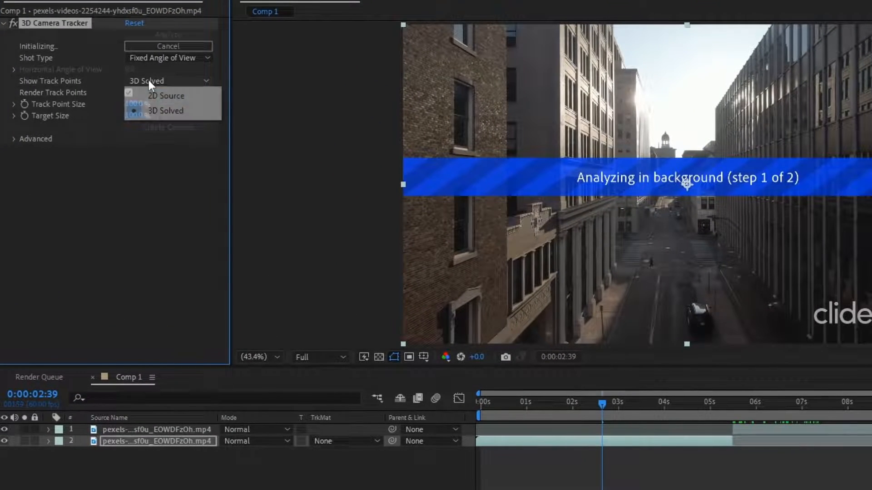
click(161, 112)
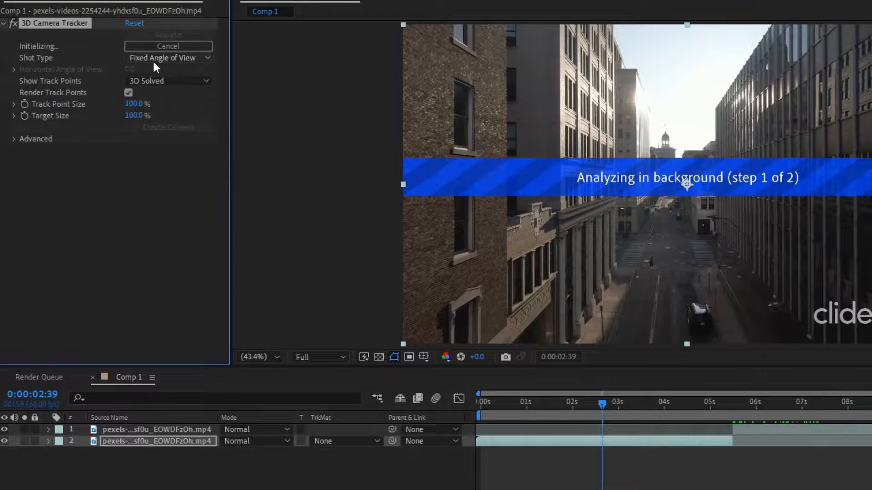
click(153, 60)
click(71, 81)
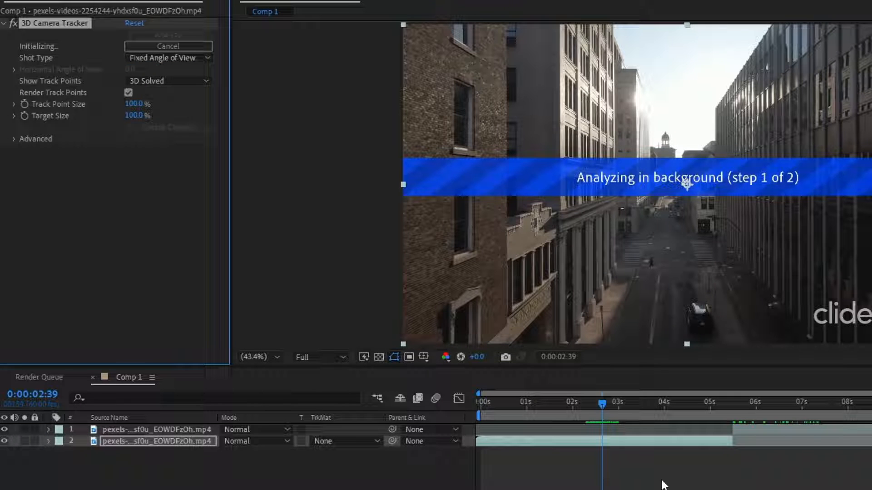
click(598, 416)
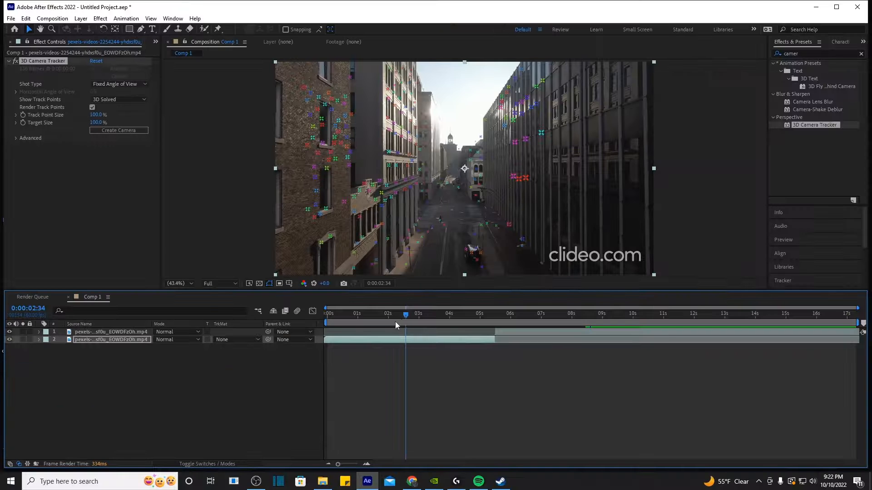
Step: Set the tracker's Track Point Size to 110% and Target Size to 64%
drag(392, 320, 436, 318)
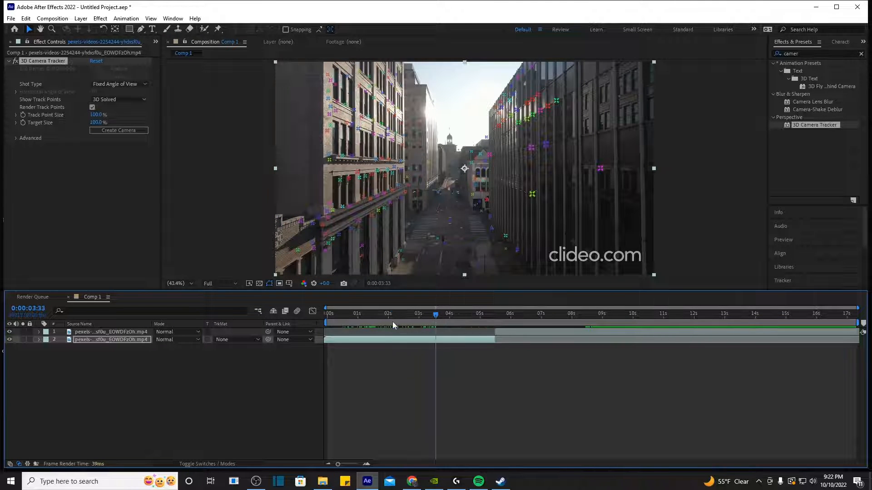
drag(392, 322, 346, 327)
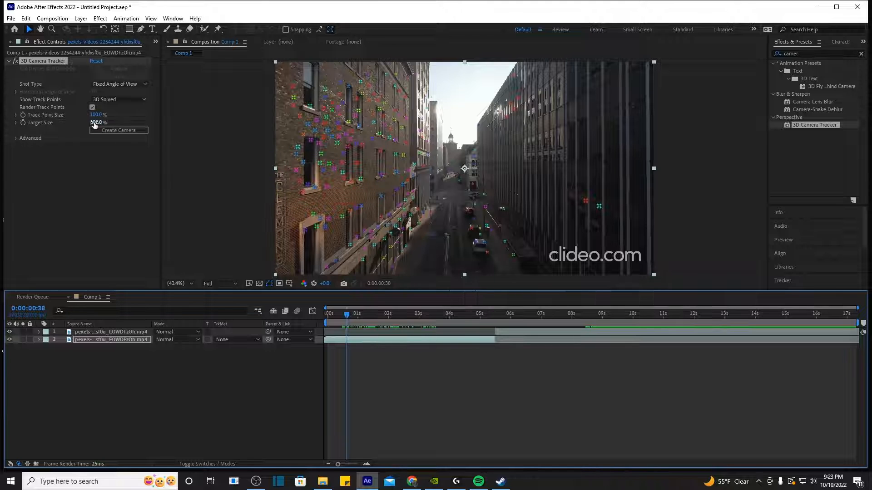
drag(94, 124, 123, 130)
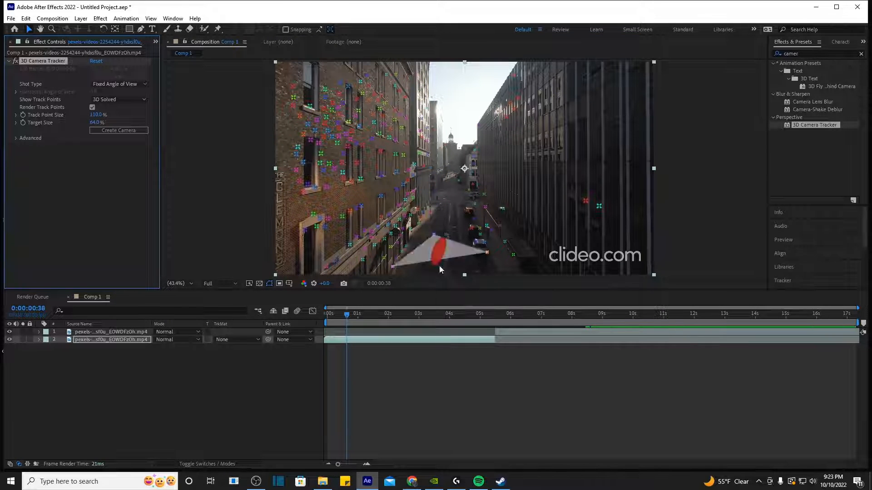
drag(386, 324, 341, 320)
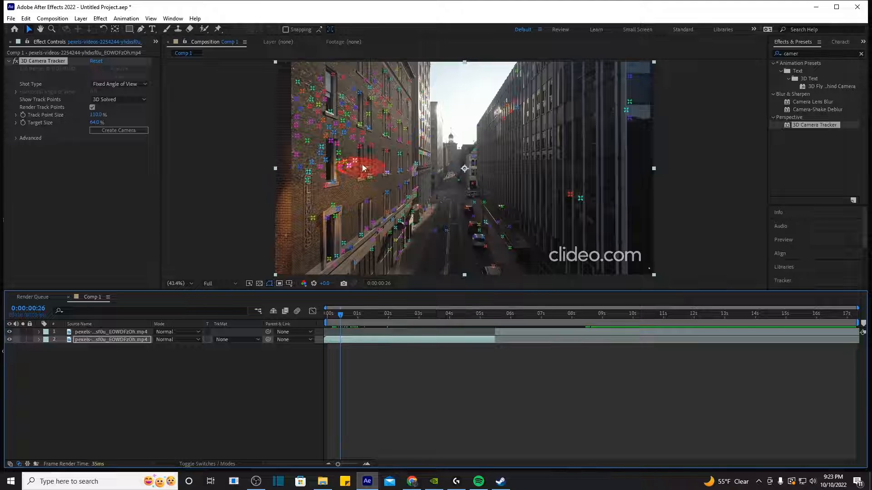
Step: Create a red 3D Text layer and tracker camera from track points on the left brick wall
mouse_move(361, 165)
mouse_down()
mouse_move(399, 153)
mouse_move(401, 111)
mouse_move(335, 98)
mouse_up()
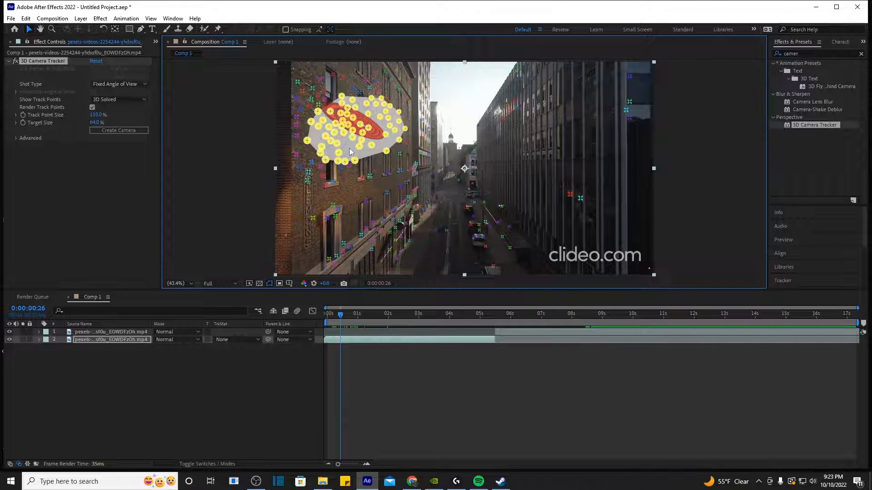
click(369, 157)
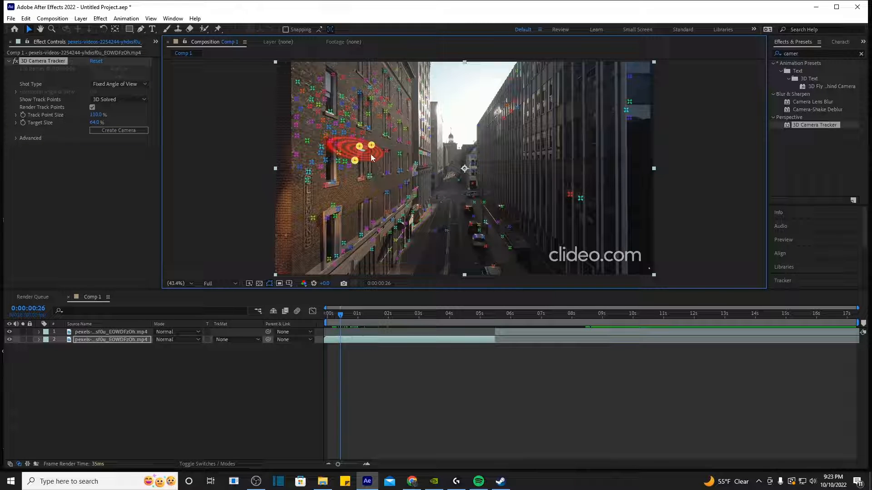
right_click(371, 154)
click(389, 166)
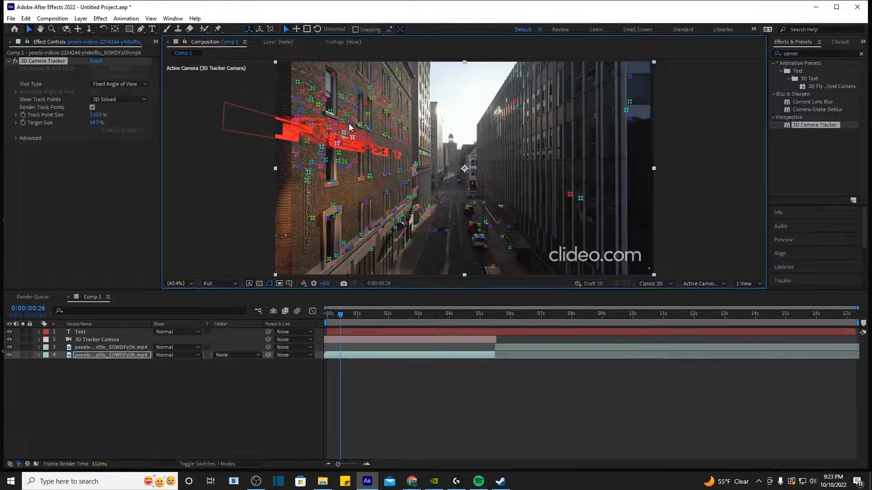
right_click(356, 171)
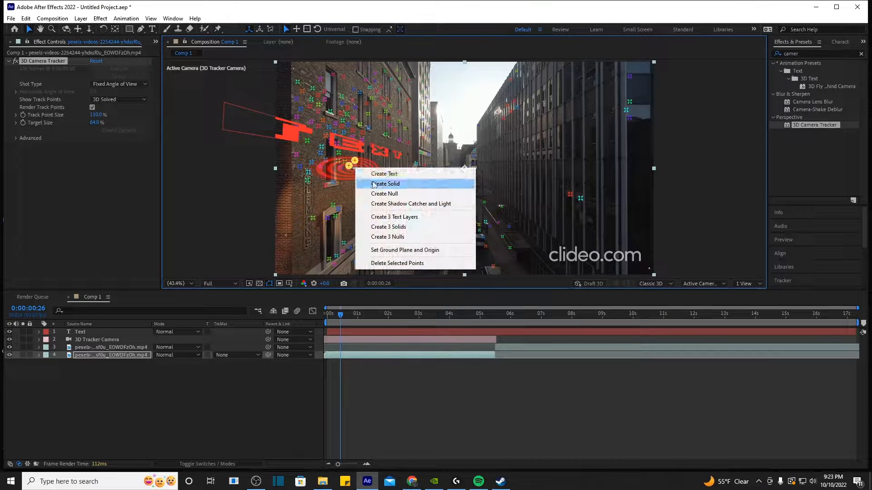
click(371, 344)
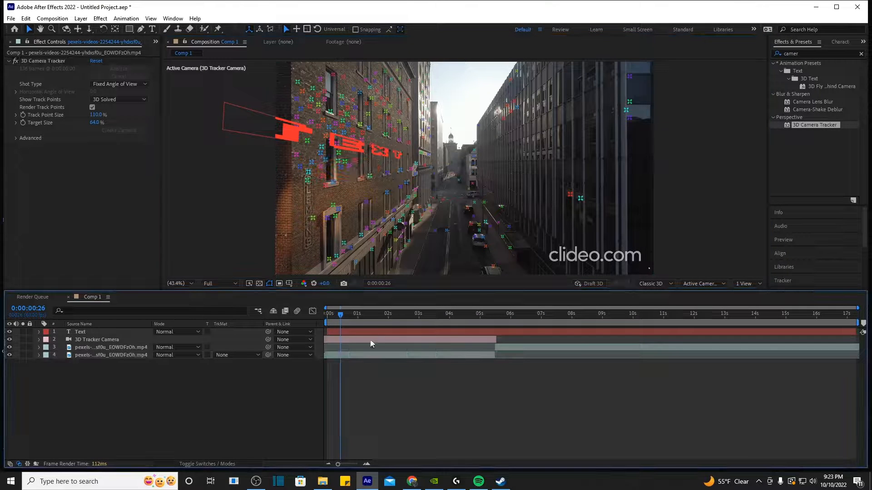
click(485, 339)
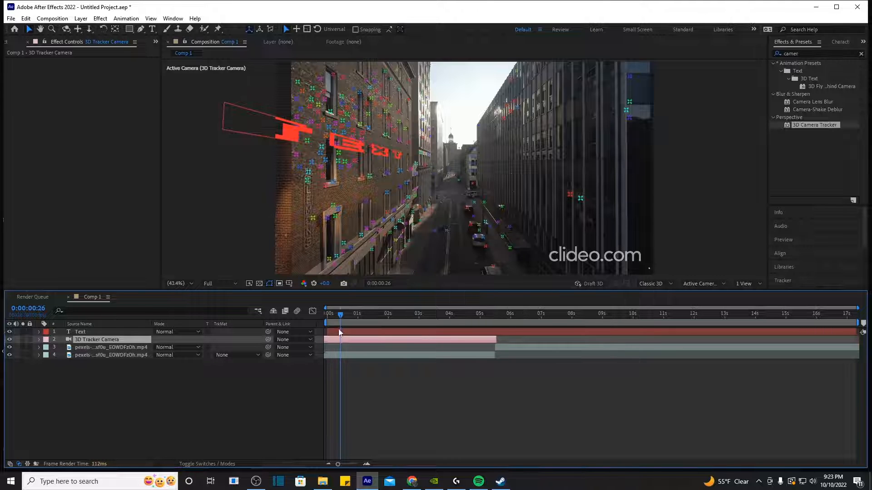
Step: Move the red text right and back toward the left wall, then stretch it to the wall's perspective
click(377, 333)
mouse_move(357, 320)
mouse_down()
mouse_move(377, 324)
mouse_move(352, 328)
mouse_up()
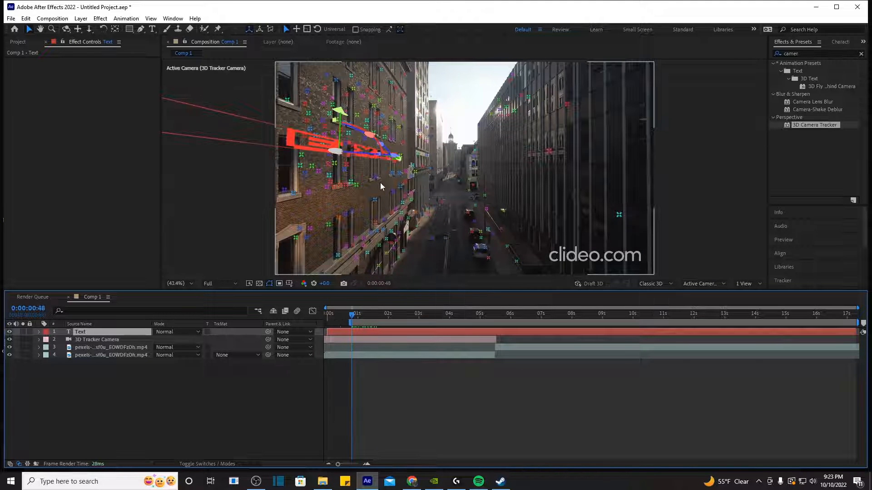
key(c)
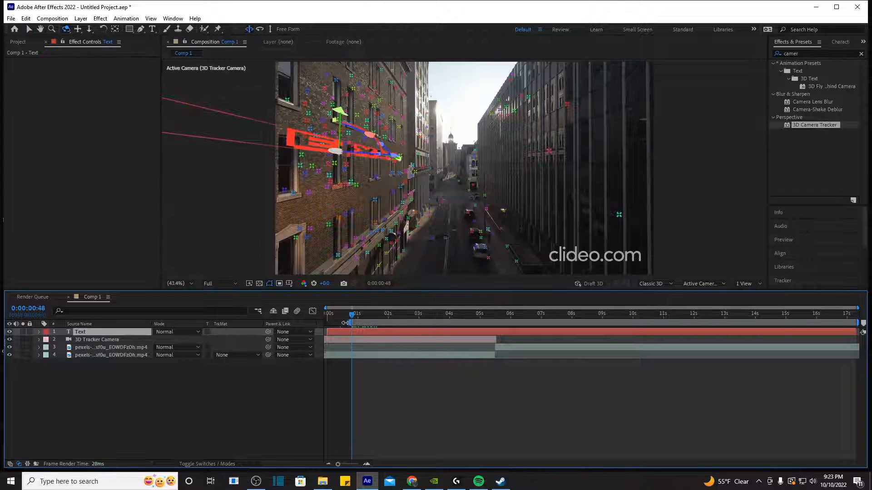
drag(345, 322, 326, 323)
key(v)
click(376, 373)
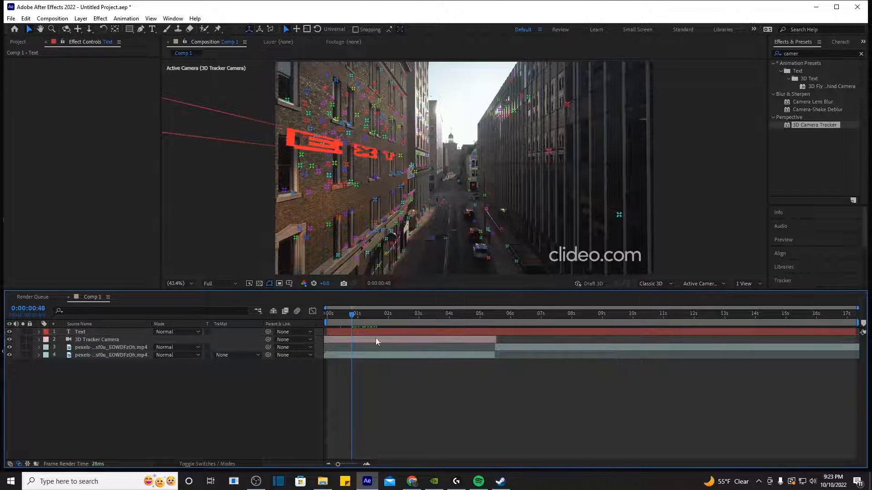
click(366, 331)
drag(301, 138, 320, 142)
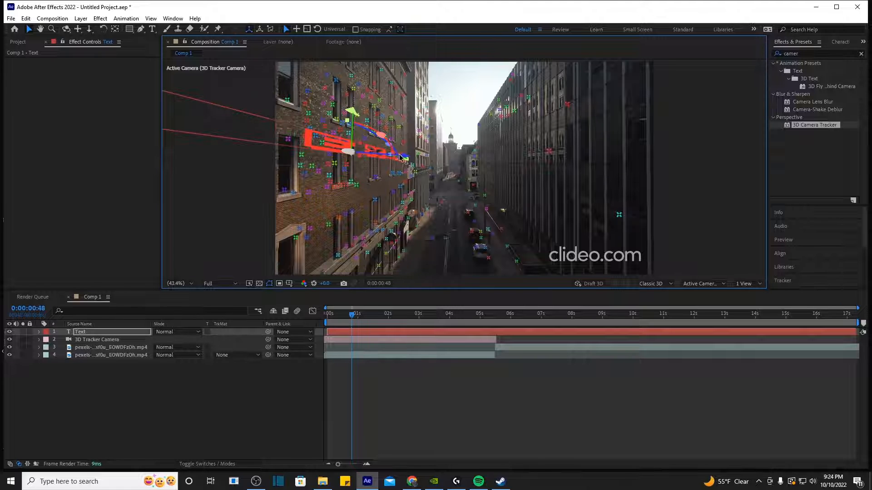
drag(401, 157, 410, 157)
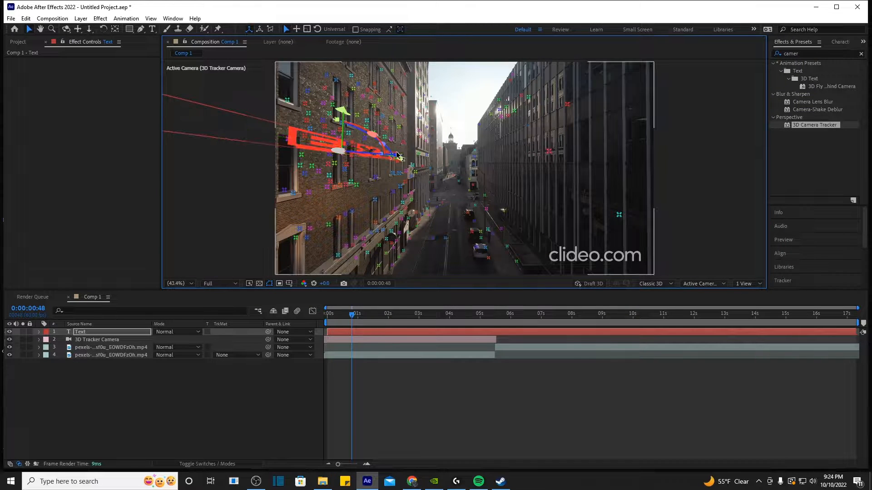
scroll(257, 223, down, 2)
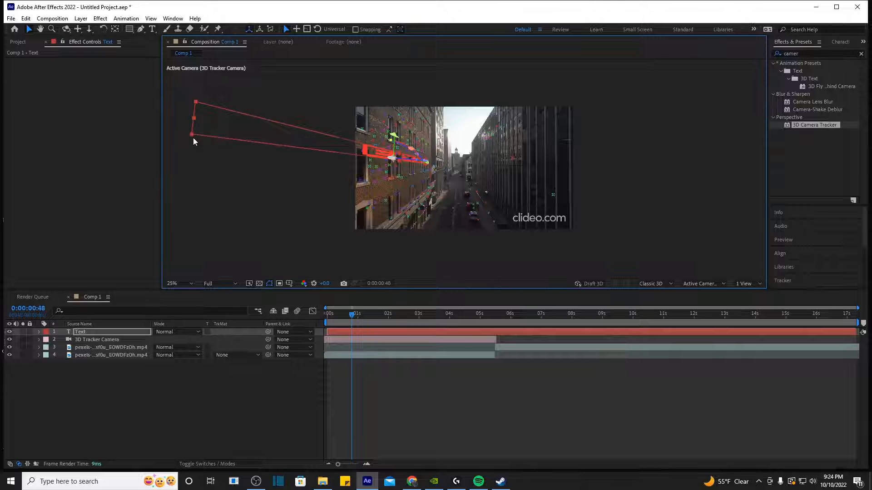
drag(192, 136, 358, 157)
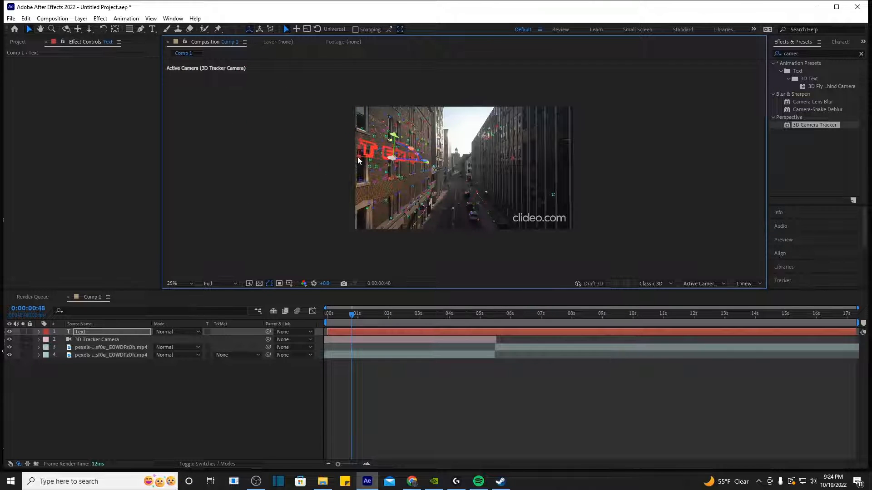
Step: Change the wall text to read 'test'
scroll(366, 194, up, 2)
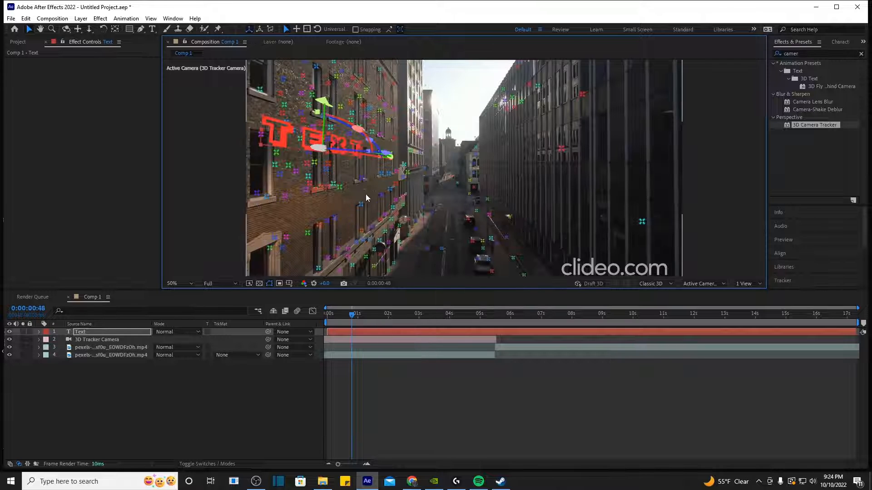
click(350, 331)
double_click(351, 331)
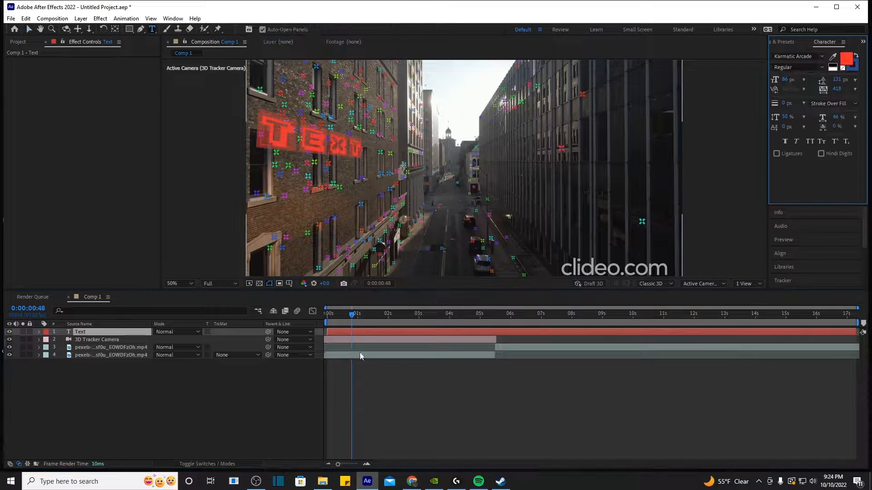
text(tesd)
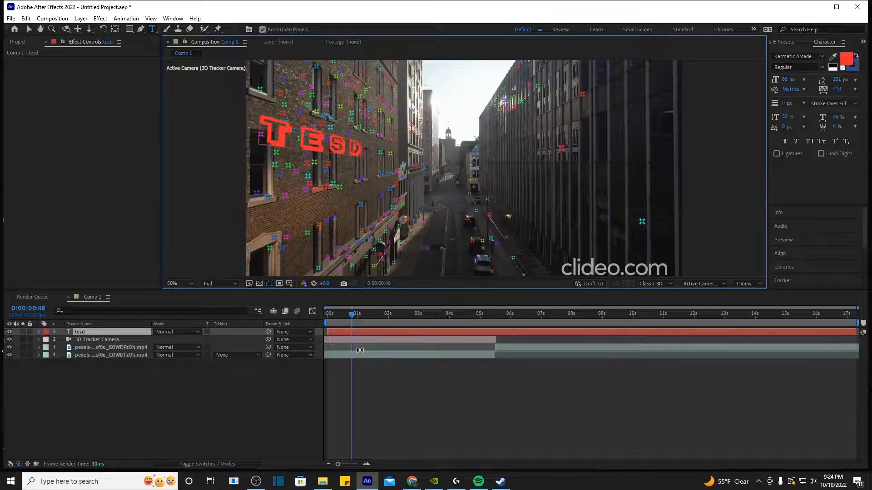
key(BackSpace)
text(t)
click(381, 332)
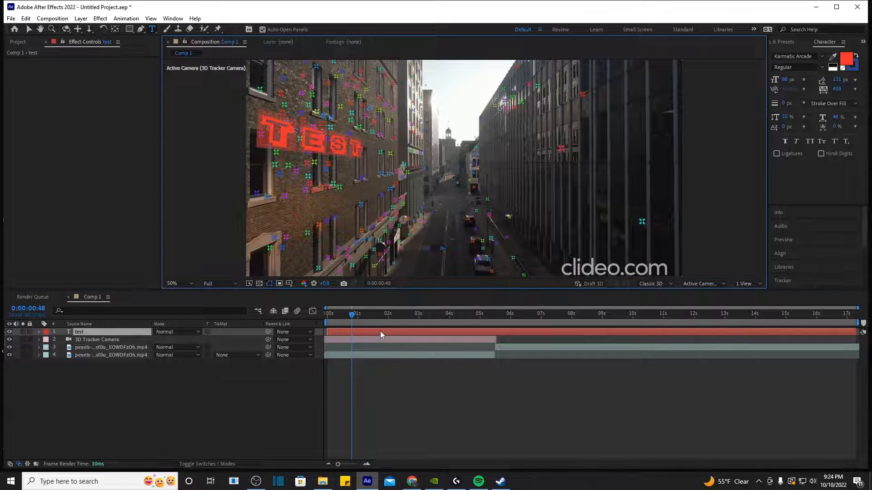
Step: Set the text's font to Interstate Bold
click(801, 56)
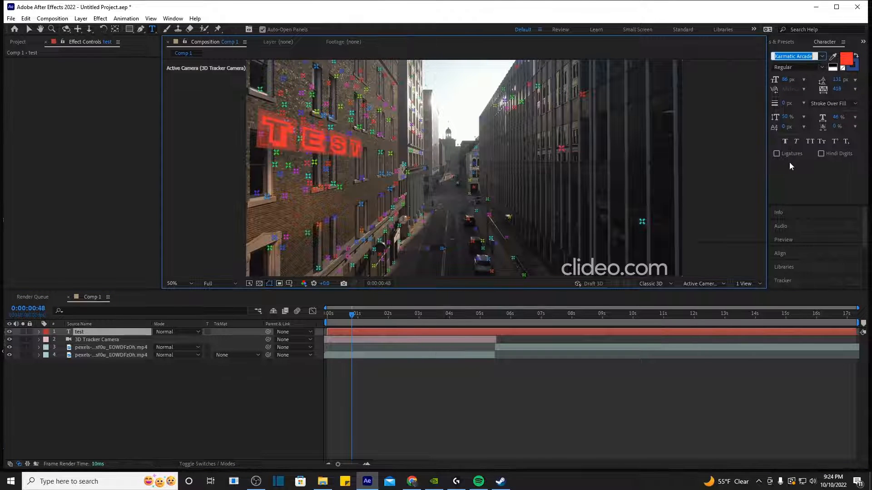
scroll(757, 144, up, 5)
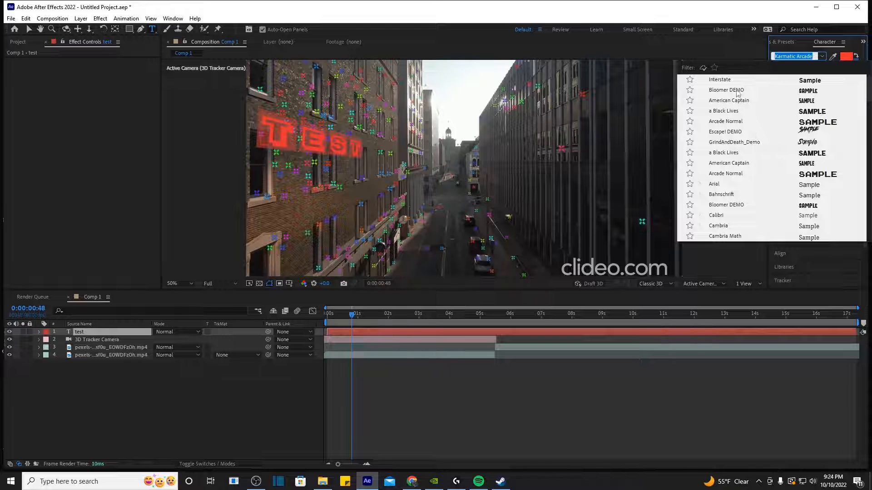
key(Escape)
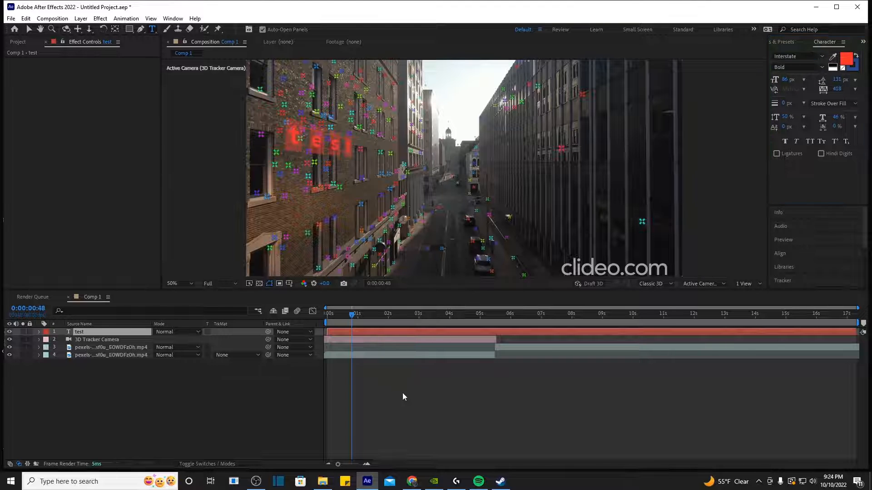
click(403, 394)
drag(354, 321, 346, 321)
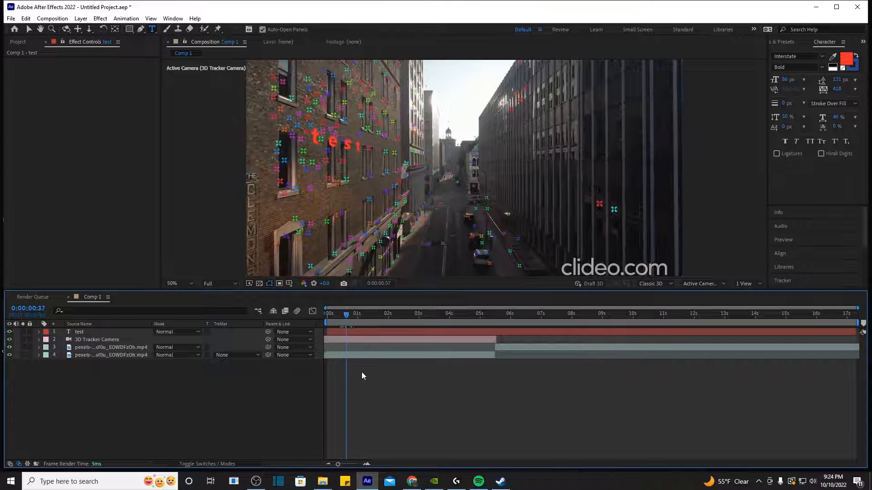
click(219, 283)
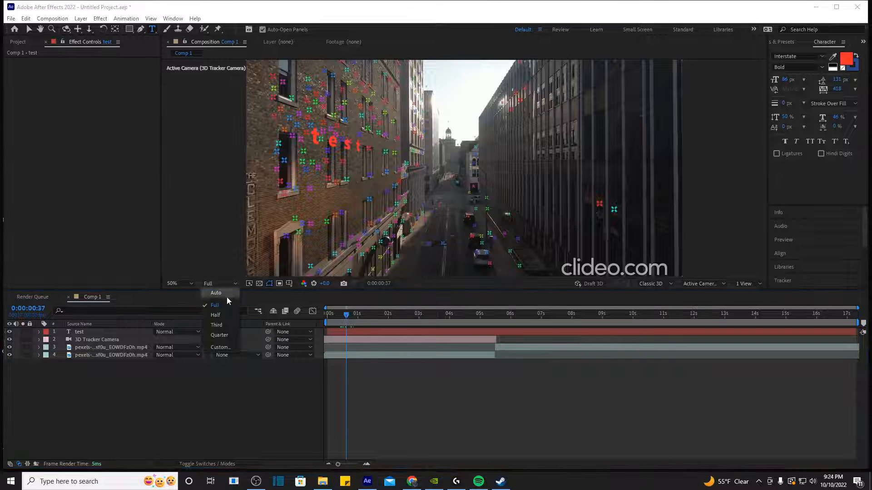
click(220, 335)
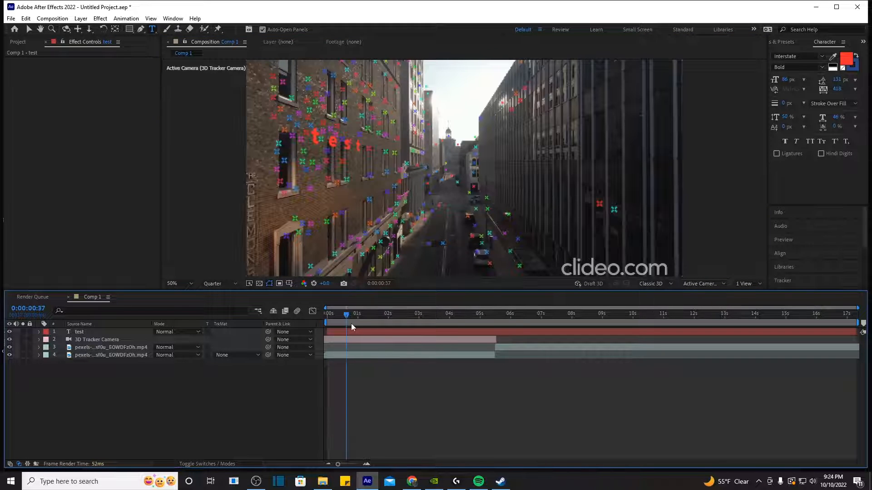
key(space)
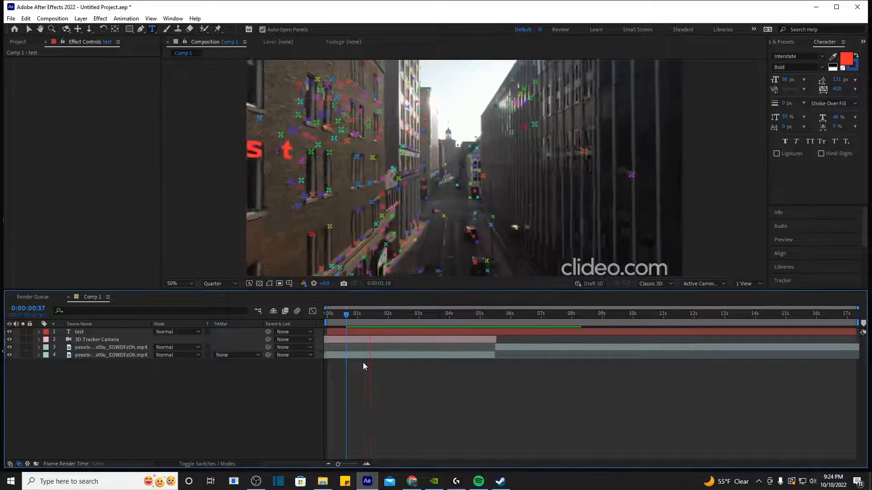
drag(347, 316, 329, 320)
key(space)
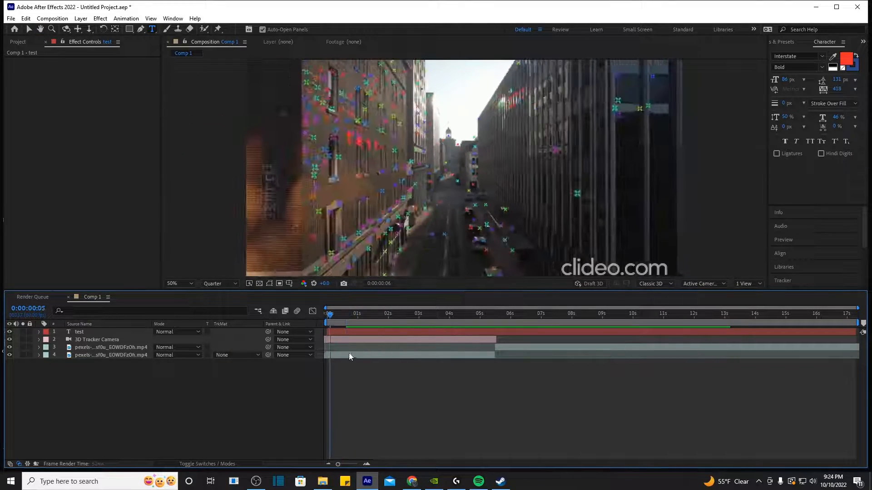
key(space)
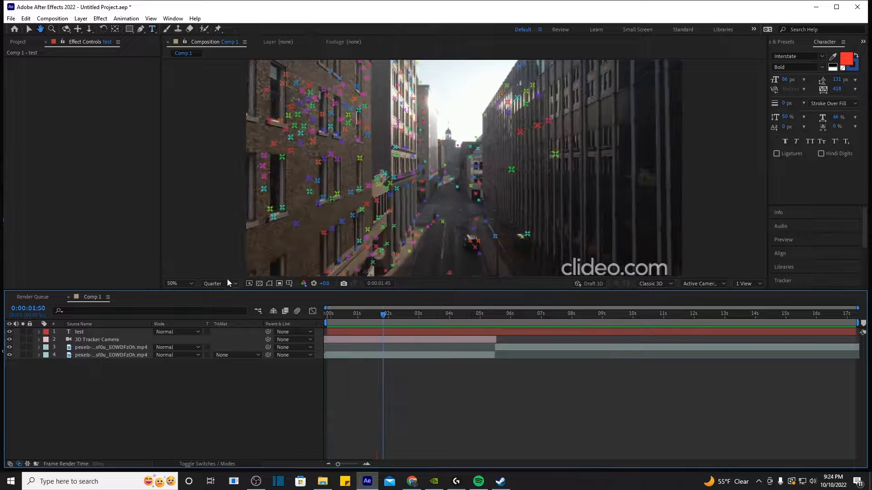
click(227, 284)
click(214, 296)
click(341, 323)
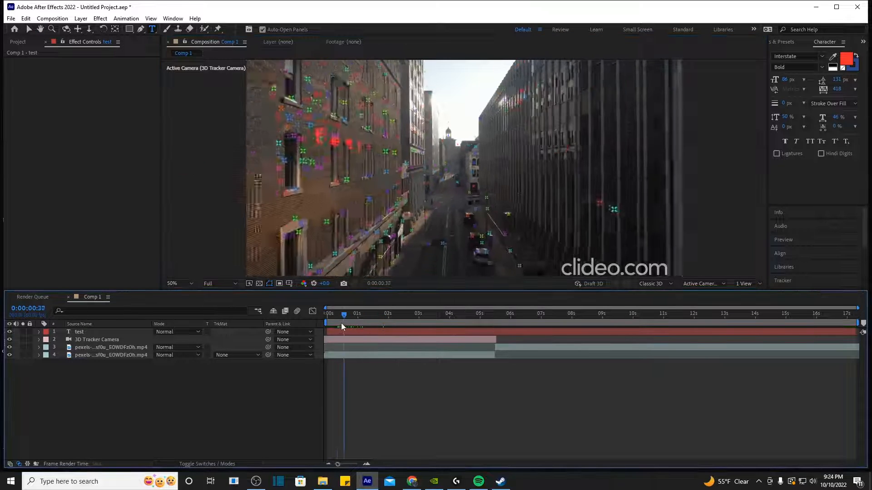
drag(341, 323, 349, 325)
click(356, 332)
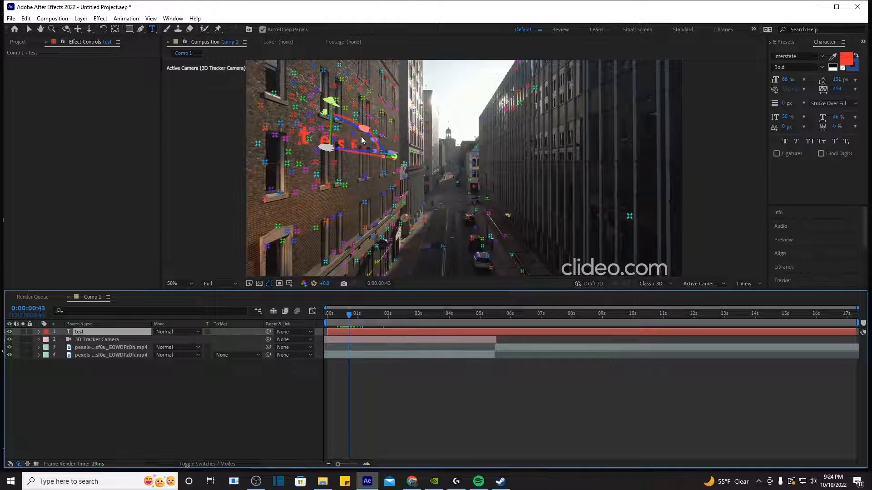
Step: Rotate the 'test' text to the wall angle, push it deeper, and raise it up the wall
key(v)
drag(361, 140, 363, 121)
drag(394, 153, 379, 151)
drag(320, 104, 321, 92)
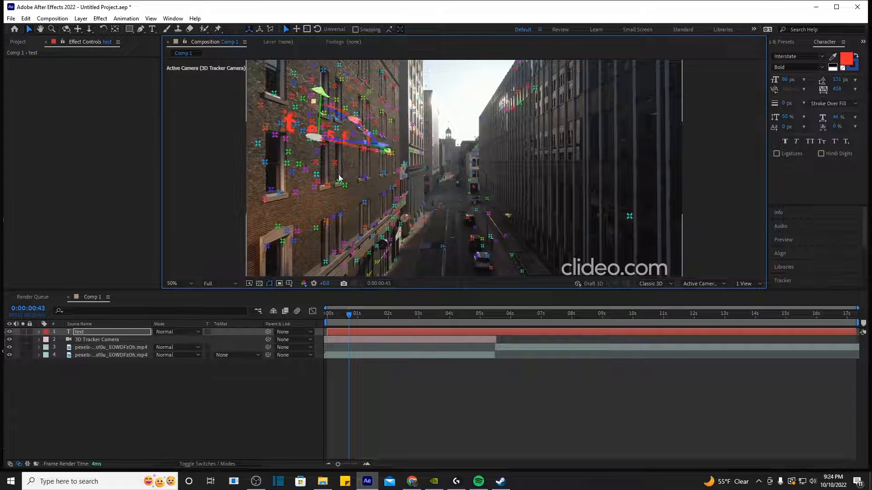
Step: Preview from an earlier frame, then select the footage layer holding the 3D Camera Tracker
drag(371, 315, 339, 314)
key(space)
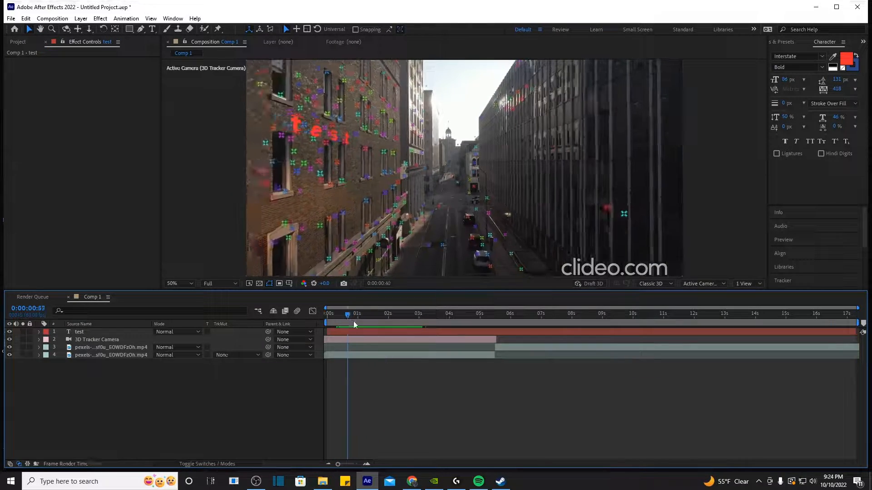
click(404, 359)
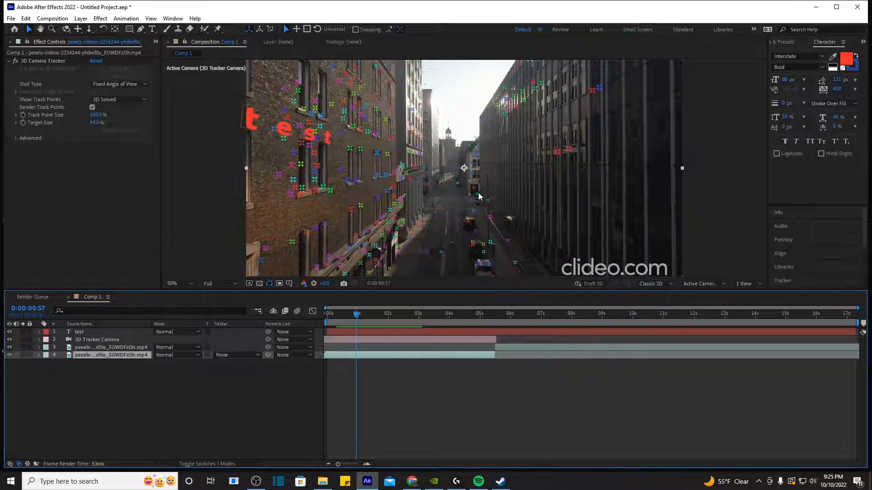
Step: Delete the 3D Tracker Camera and 'test' text layers at about 0:00:00:59
drag(368, 318, 357, 318)
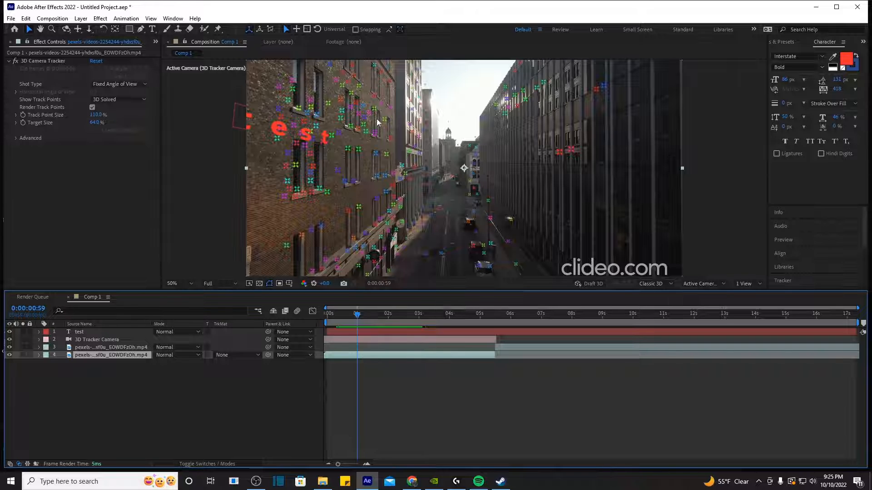
click(361, 165)
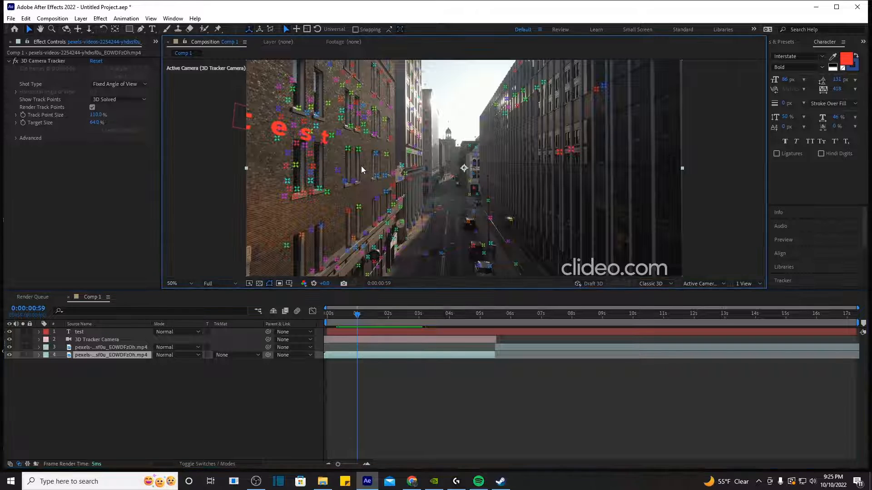
click(378, 339)
key(Delete)
click(377, 331)
key(Delete)
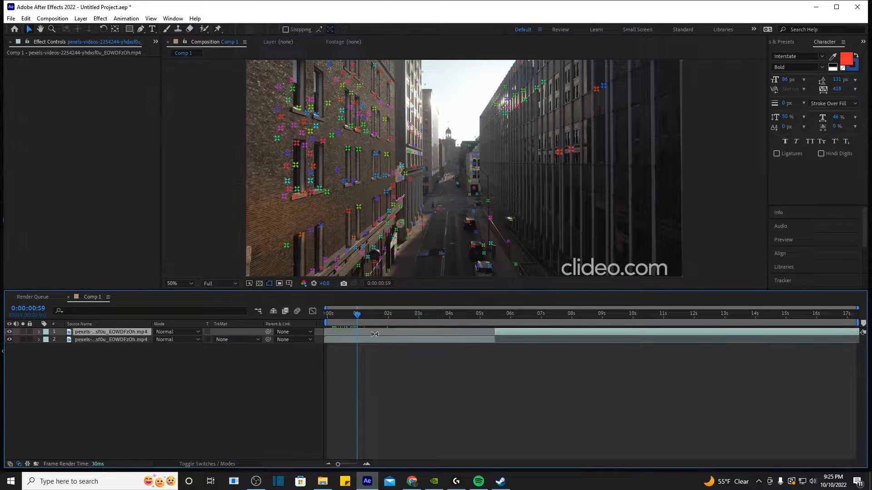
Step: Create a Track Solid and camera on the left brick wall's track points and preview playback
click(383, 340)
click(23, 61)
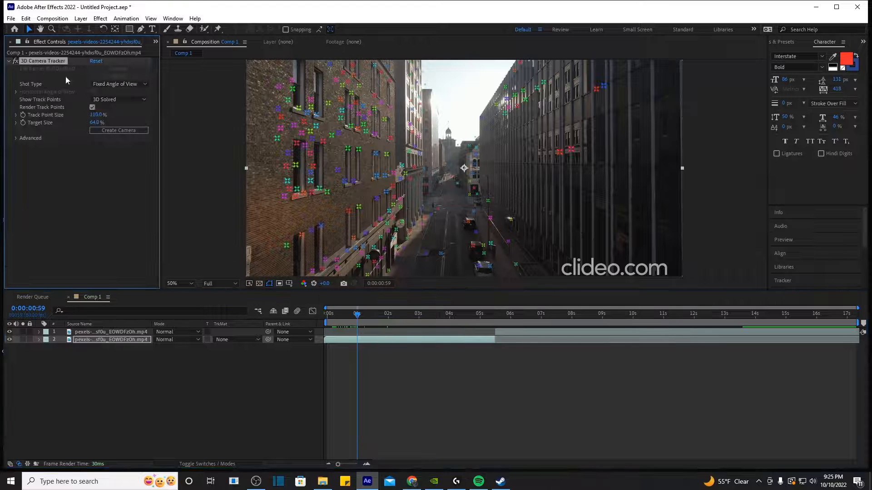
click(340, 158)
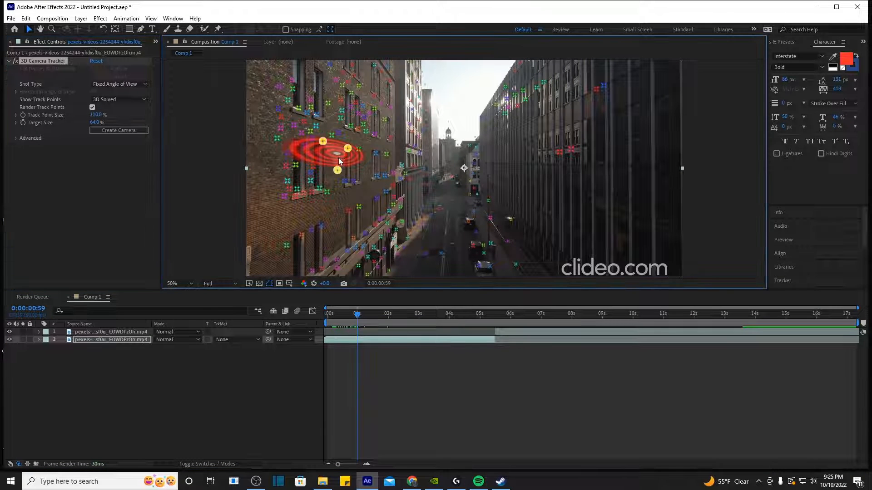
right_click(339, 157)
click(355, 175)
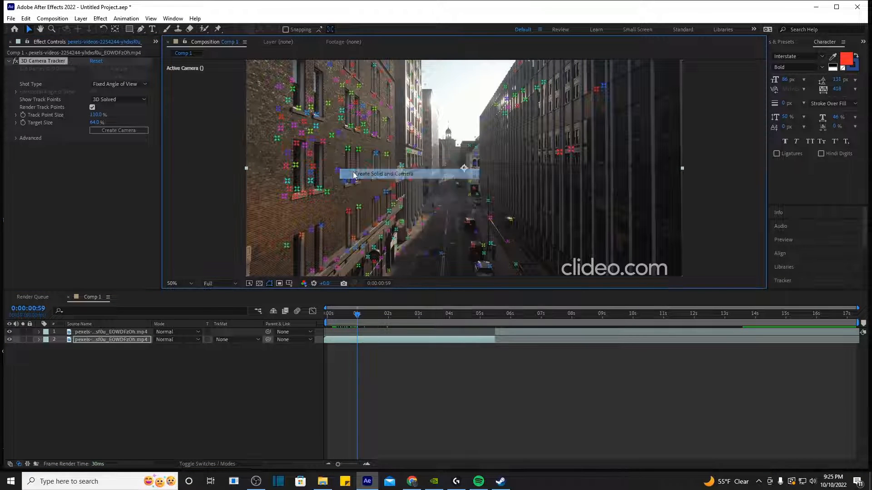
key(space)
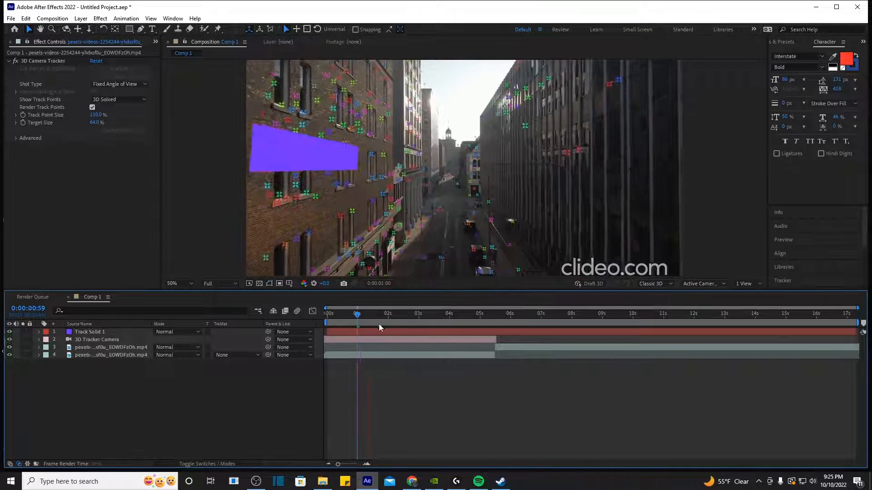
Step: Scrub the timeline to check the solid's tracking, then select Track Solid 1
drag(366, 315, 342, 315)
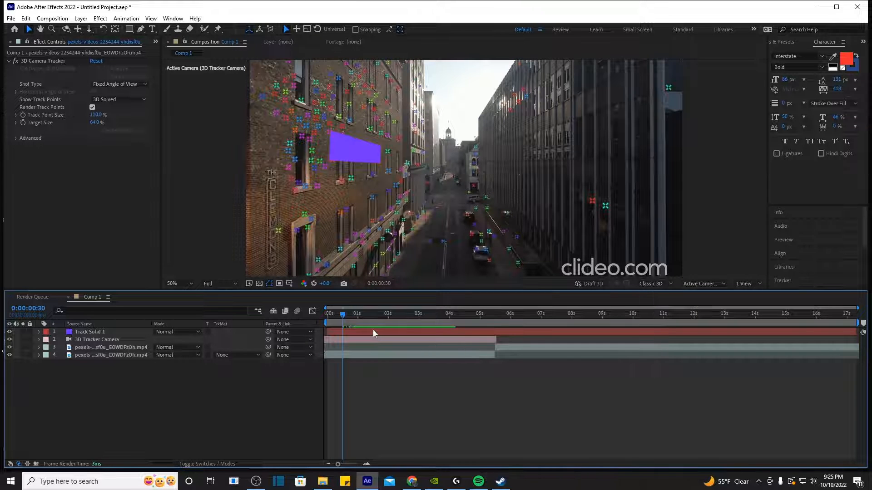
click(377, 333)
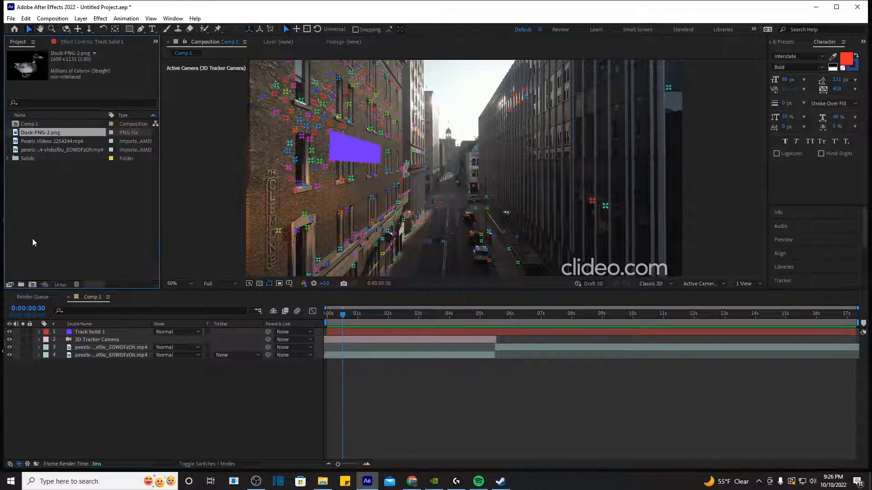
Step: Add Duck-PNG-2.png as the top layer and scale it down to 27%
drag(41, 137, 353, 331)
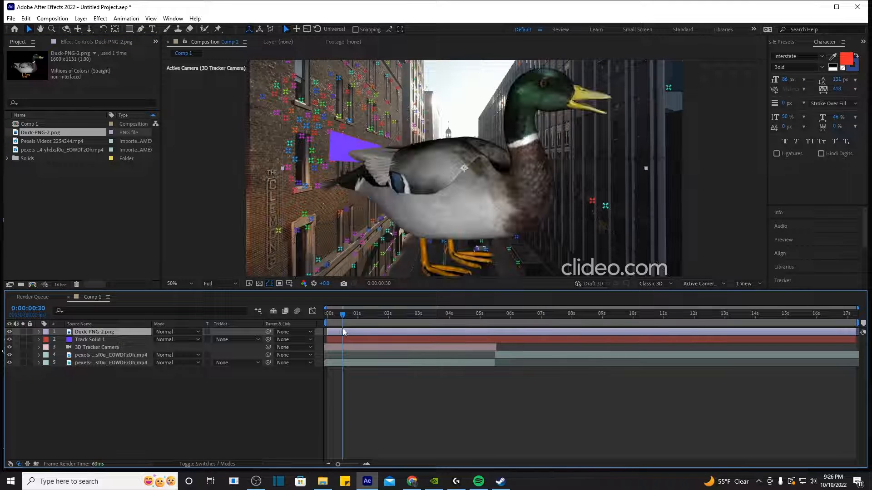
key(s)
drag(178, 340, 145, 340)
Step: Reveal the Position values of both Track Solid 1 and the duck layer
click(375, 346)
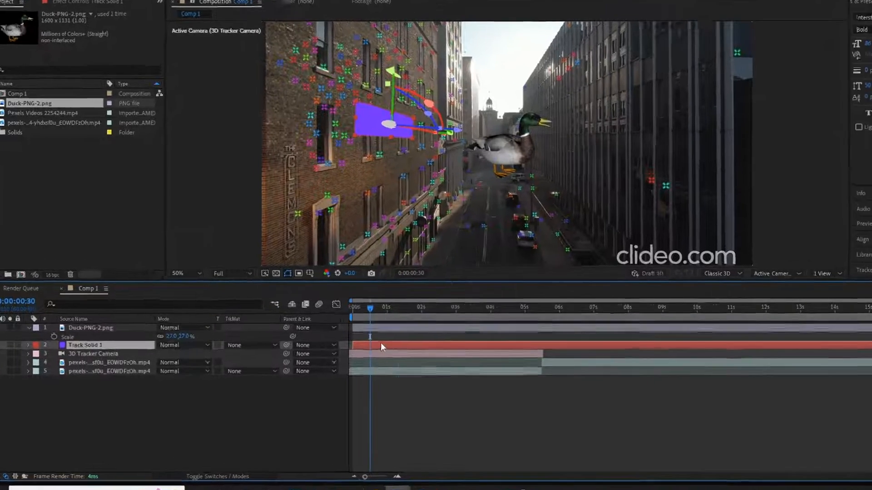
key(p)
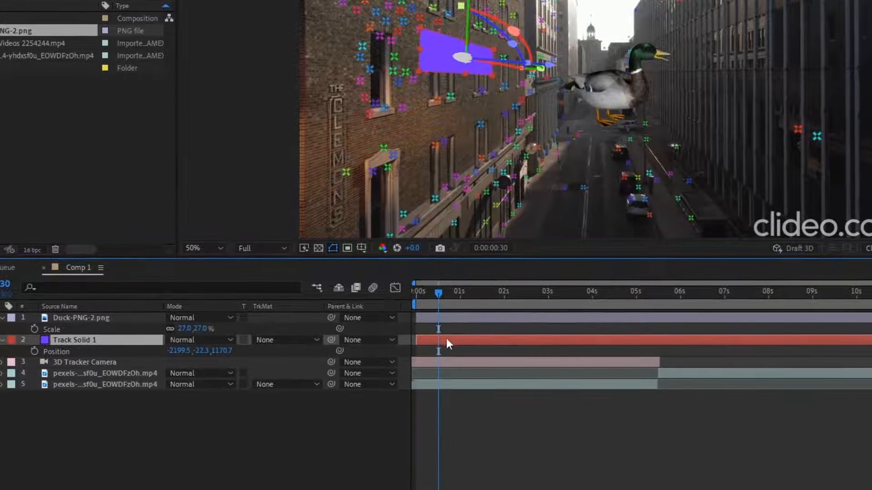
click(81, 318)
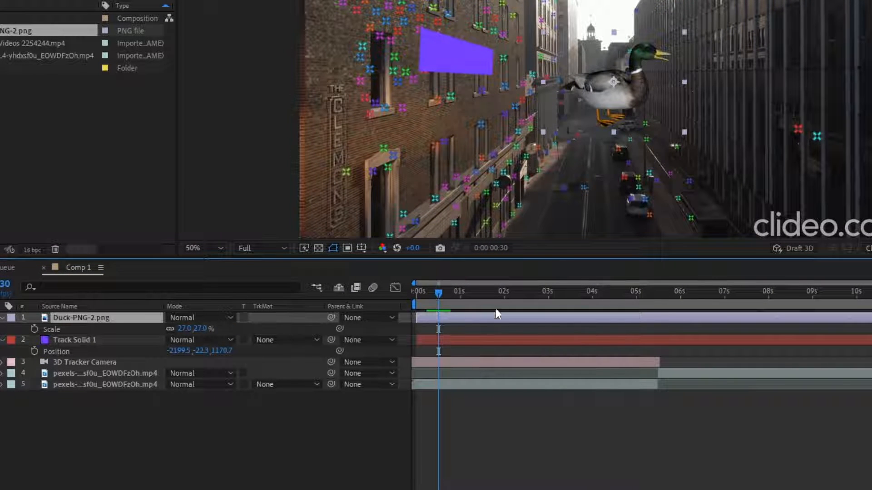
key(p)
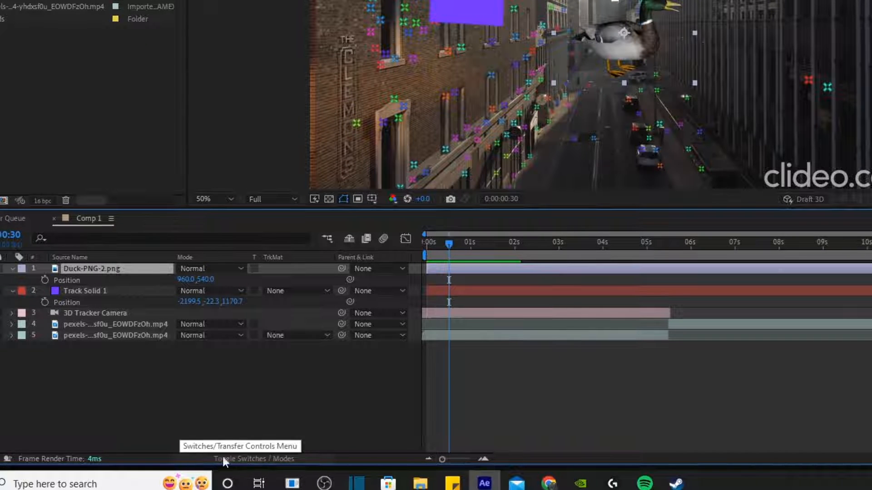
Step: Show the layer switch columns and make the duck a 3D layer
click(247, 459)
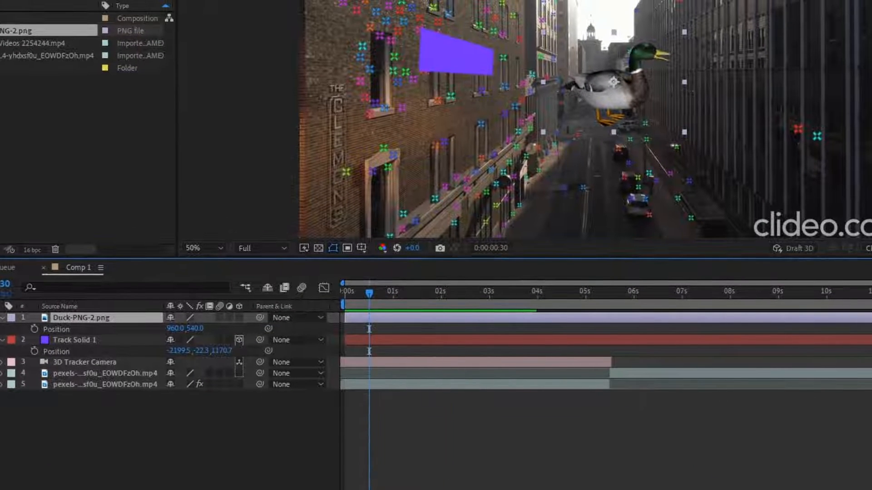
click(223, 489)
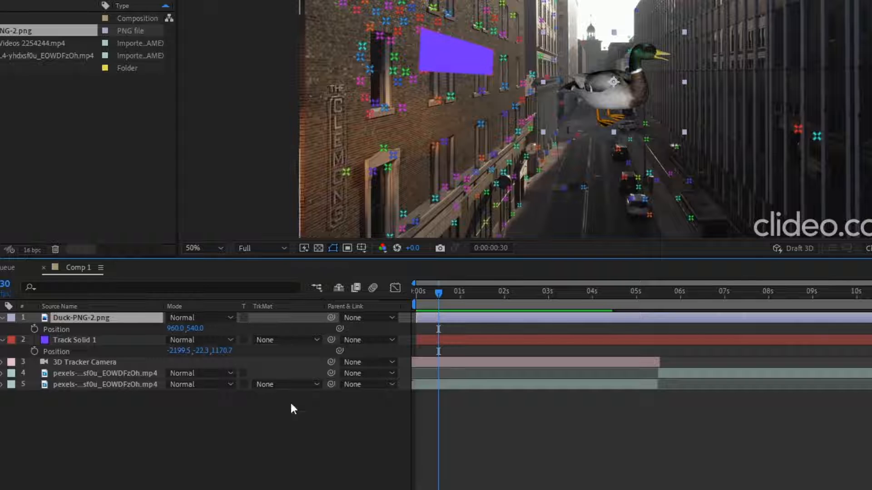
click(222, 489)
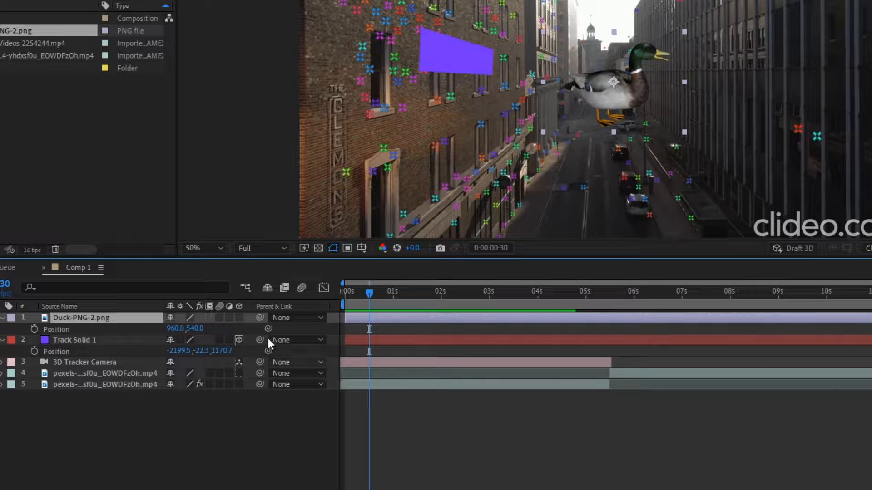
click(238, 318)
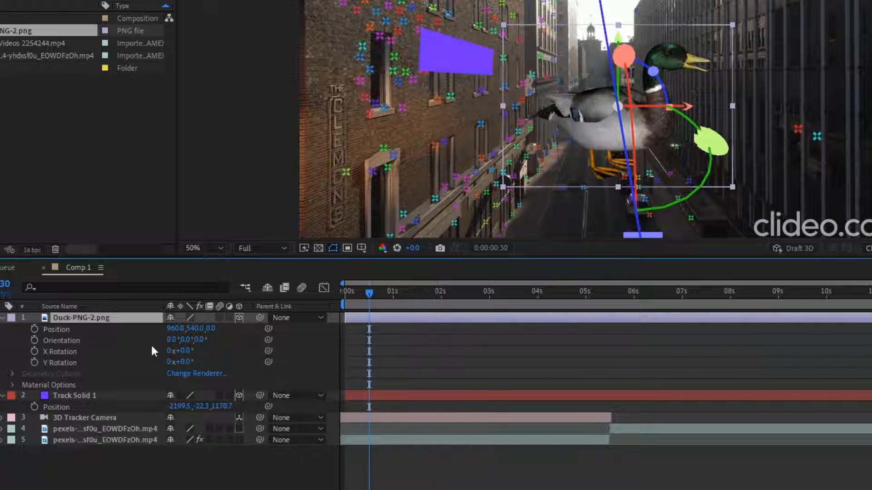
Step: Copy Track Solid 1's Position (-2199.5, -22.3, 1170.7) onto the duck's Position
click(111, 407)
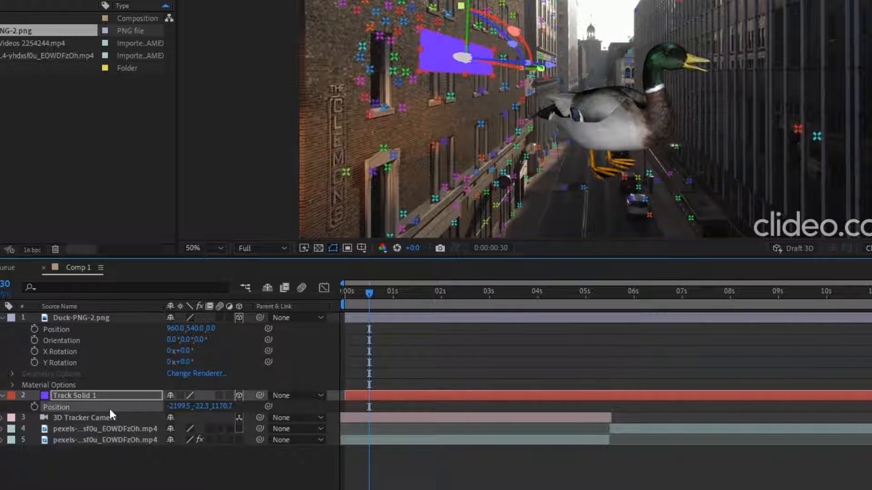
key(ctrl+c)
click(372, 316)
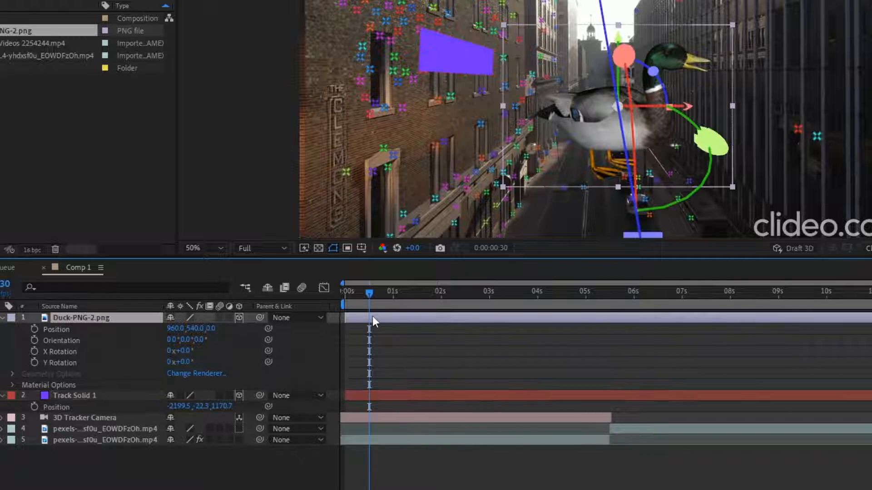
key(ctrl+v)
scroll(431, 176, down, 2)
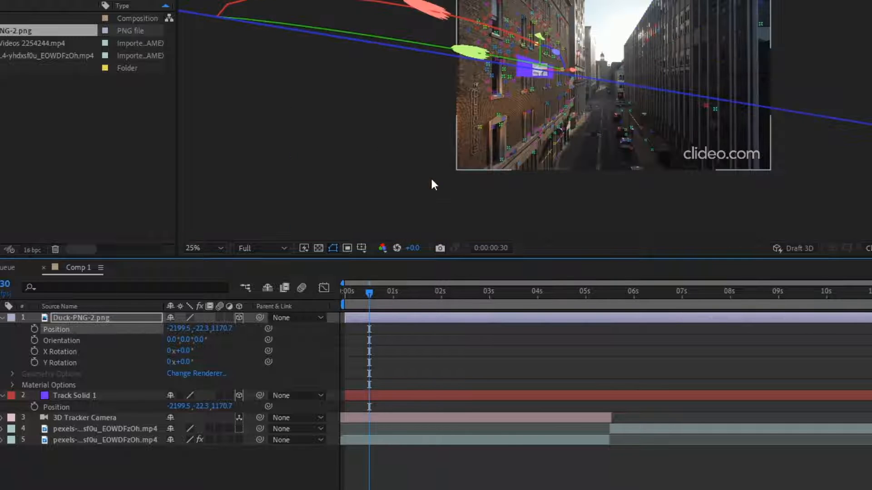
scroll(516, 160, down, 1)
scroll(519, 170, up, 5)
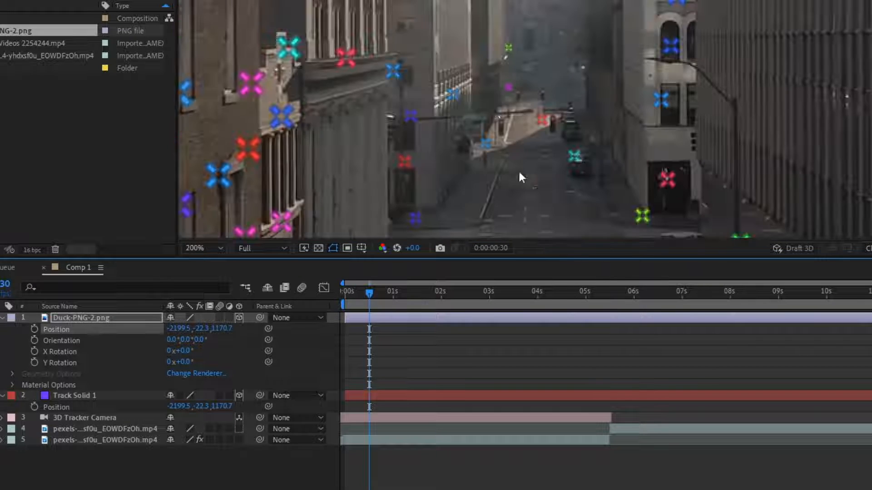
scroll(392, 66, down, 1)
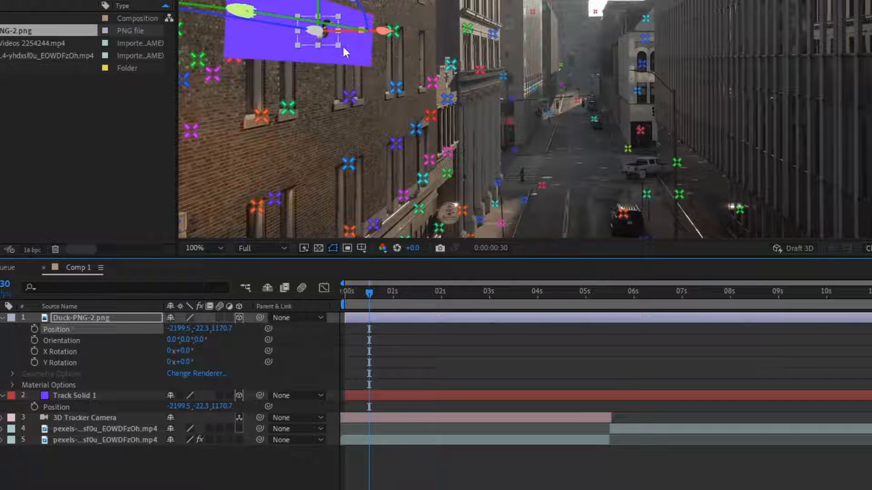
scroll(437, 190, down, 1)
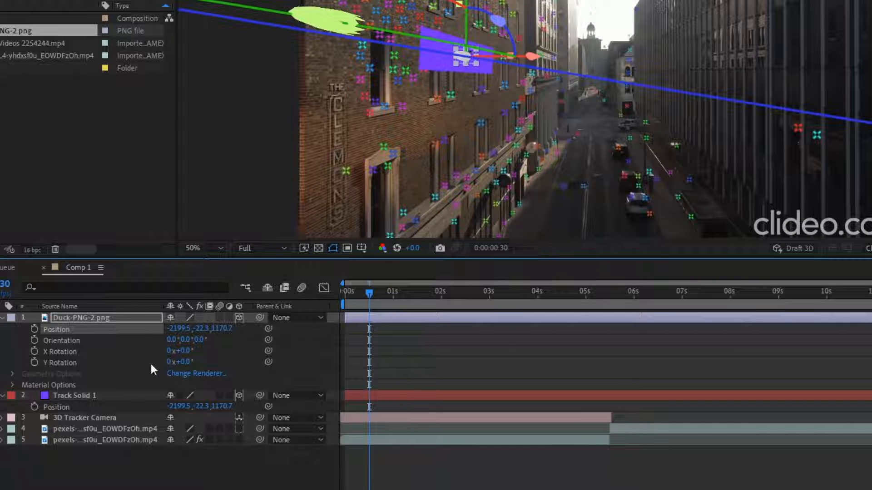
Step: Delete the Track Solid 1 layer
click(431, 352)
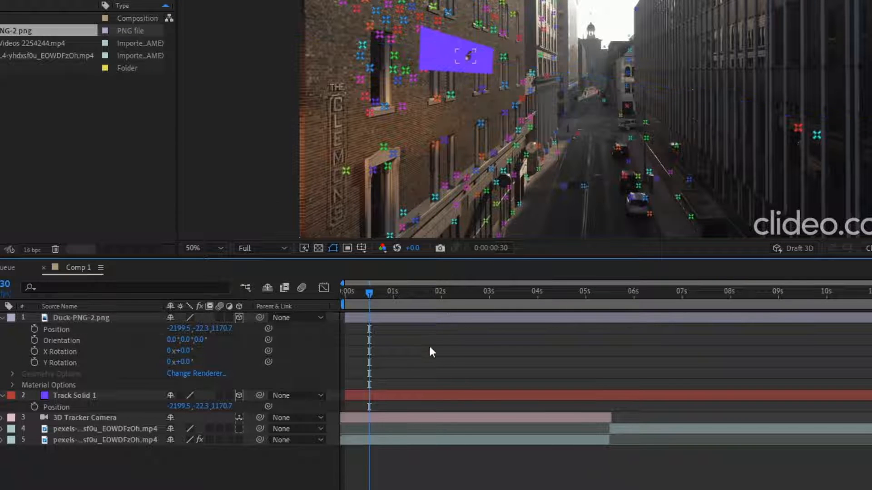
click(429, 319)
click(432, 393)
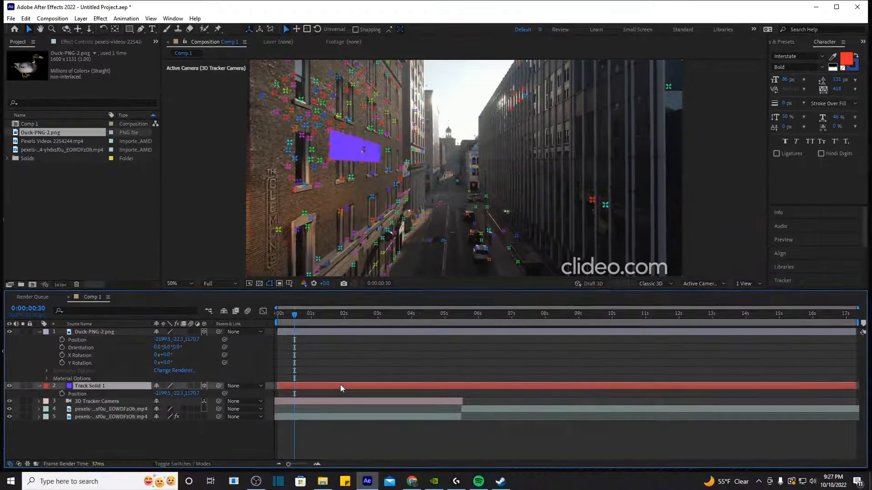
key(Delete)
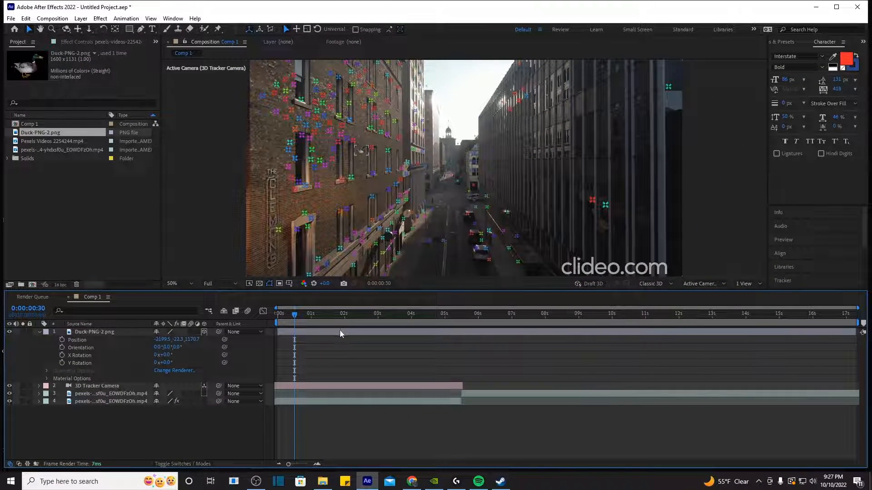
Step: Enlarge the duck to 172% scale and turn it around its vertical axis
click(339, 332)
key(s)
drag(193, 342, 272, 342)
drag(275, 124, 480, 155)
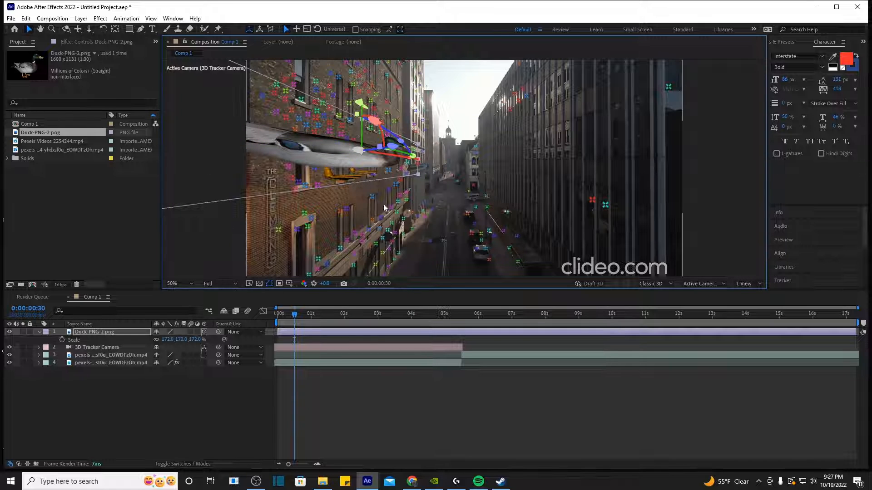
scroll(298, 177, down, 6)
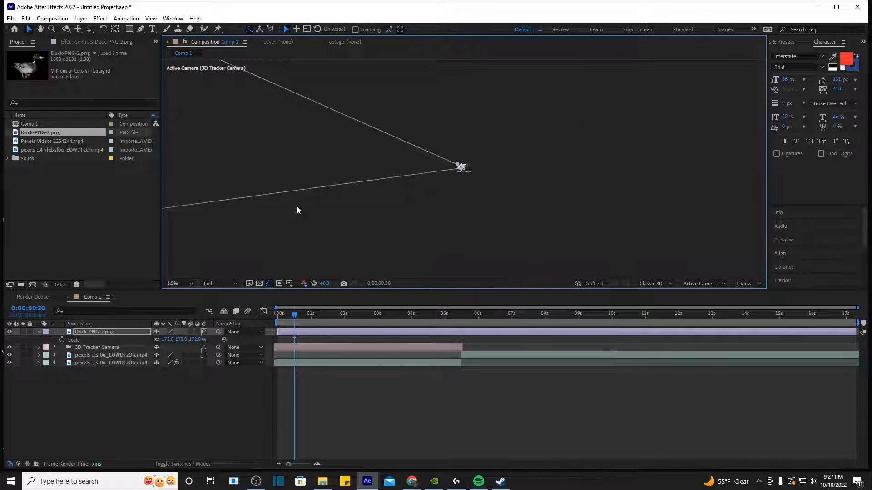
scroll(295, 213, up, 6)
Step: Shrink the duck to about 71%, squash its width to 60.6%, and rotate it to -30.8°
key(s)
key(s)
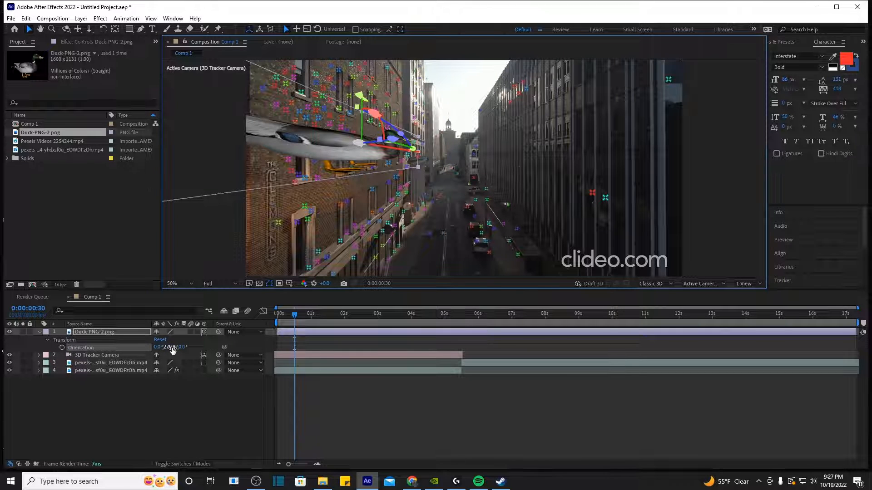
key(s)
drag(181, 340, 143, 341)
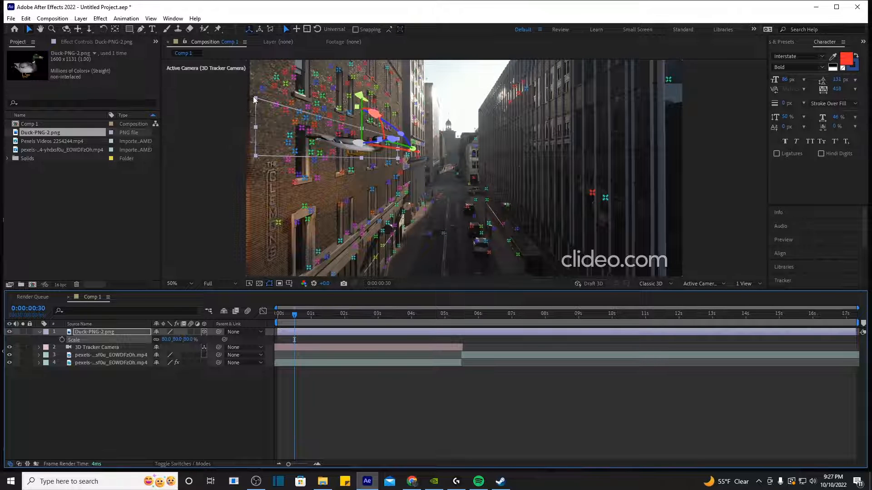
drag(253, 97, 297, 110)
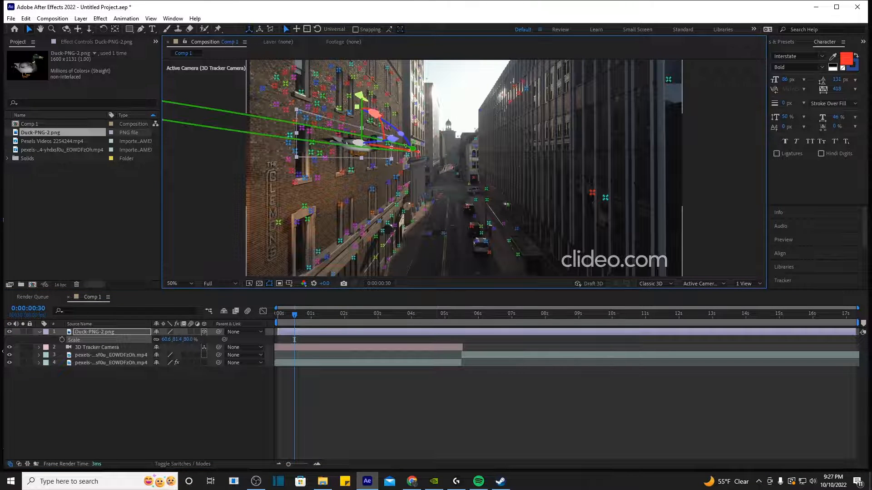
drag(405, 146, 409, 147)
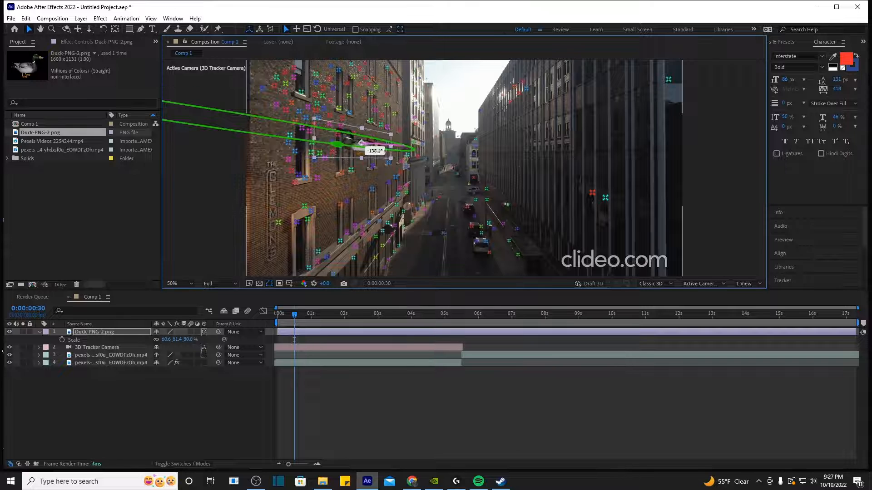
drag(397, 149, 402, 148)
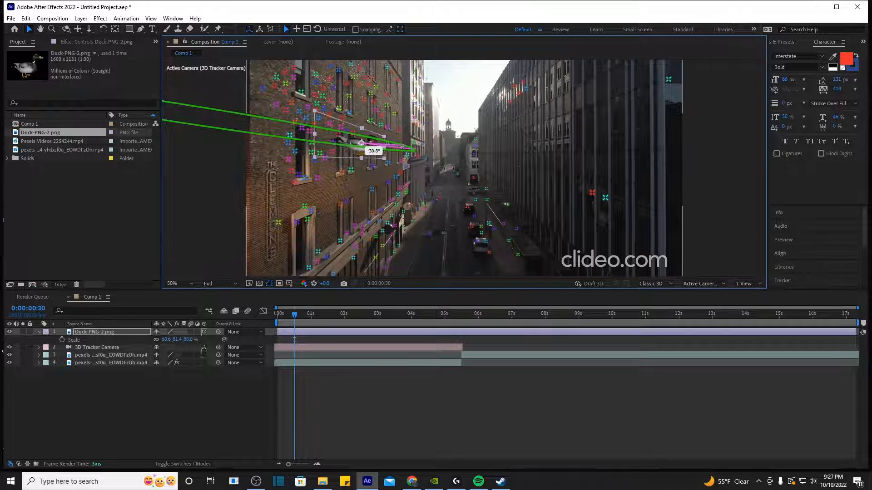
click(405, 355)
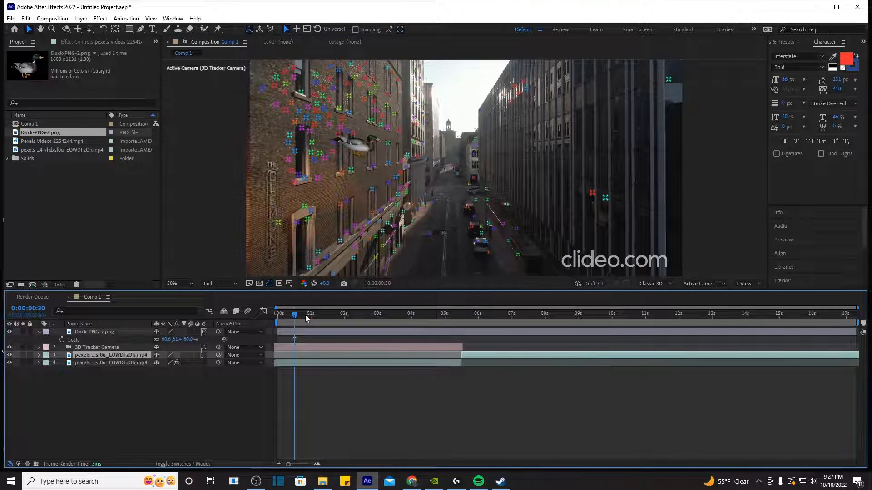
Step: Preview the duck's tracking, then show the footage layer's 3D Camera Tracker settings
mouse_move(306, 318)
mouse_down()
mouse_move(321, 315)
mouse_move(297, 320)
mouse_move(337, 321)
mouse_move(306, 324)
mouse_move(326, 325)
mouse_move(314, 323)
mouse_up()
key(space)
key(space)
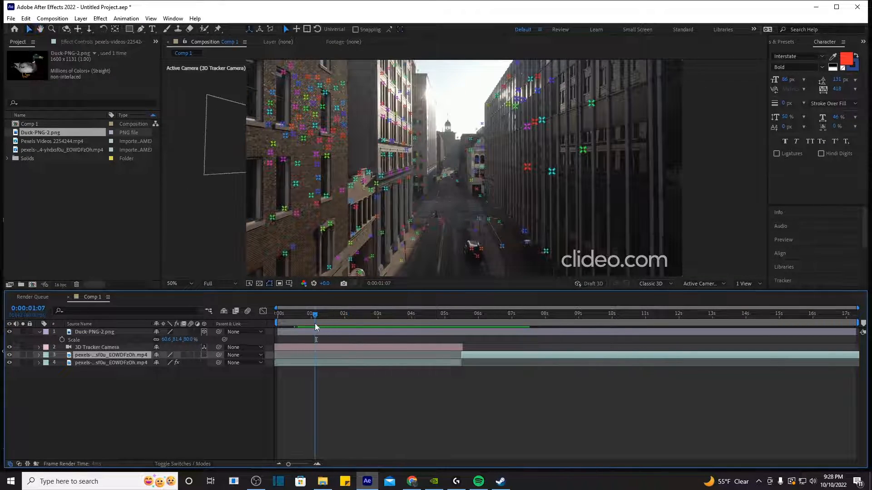
click(333, 132)
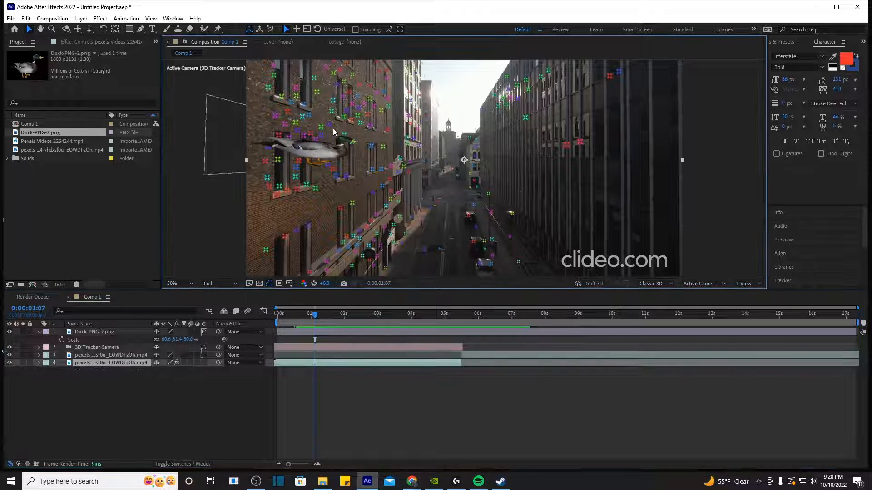
click(323, 364)
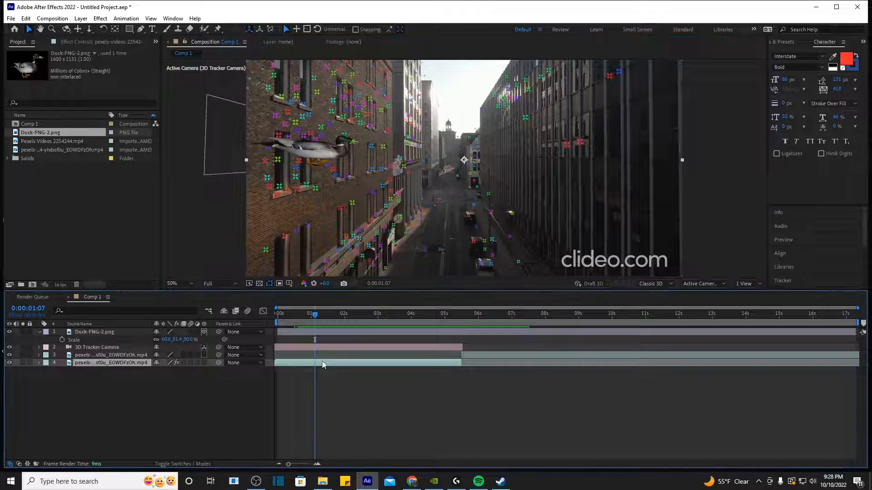
click(87, 44)
click(52, 62)
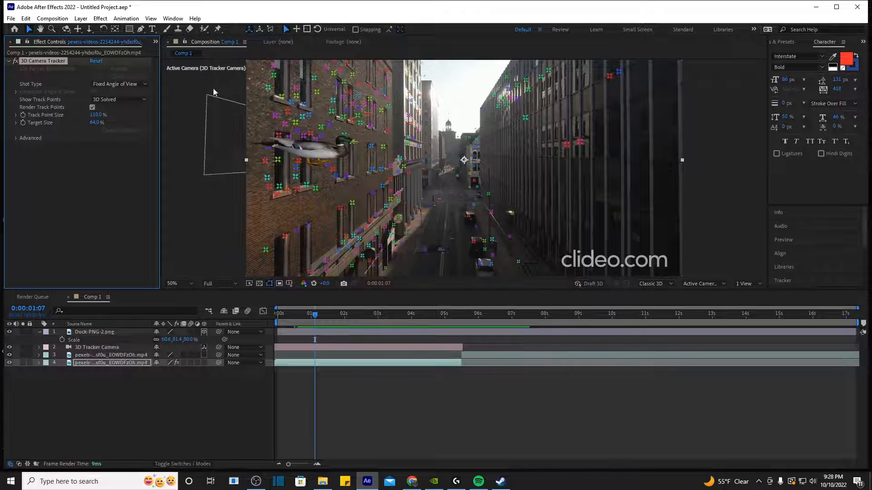
click(313, 106)
mouse_move(313, 104)
mouse_down()
mouse_move(321, 77)
mouse_move(308, 107)
mouse_up()
right_click(344, 108)
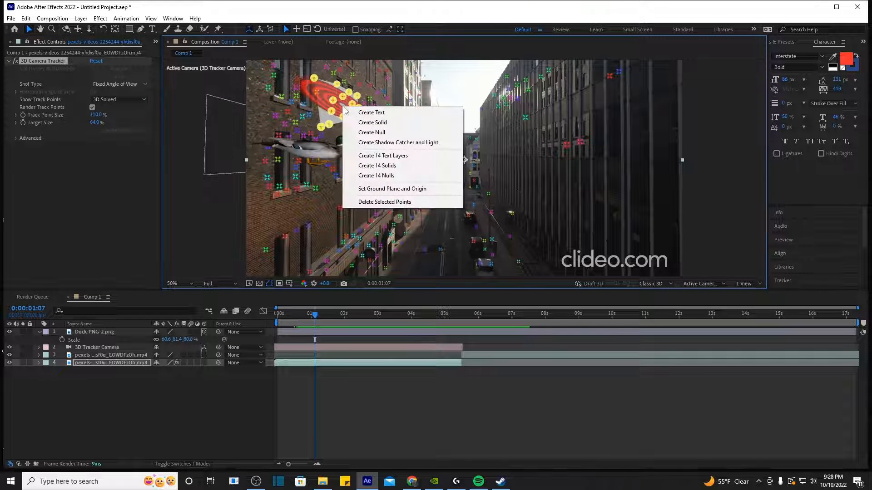
click(359, 124)
click(374, 432)
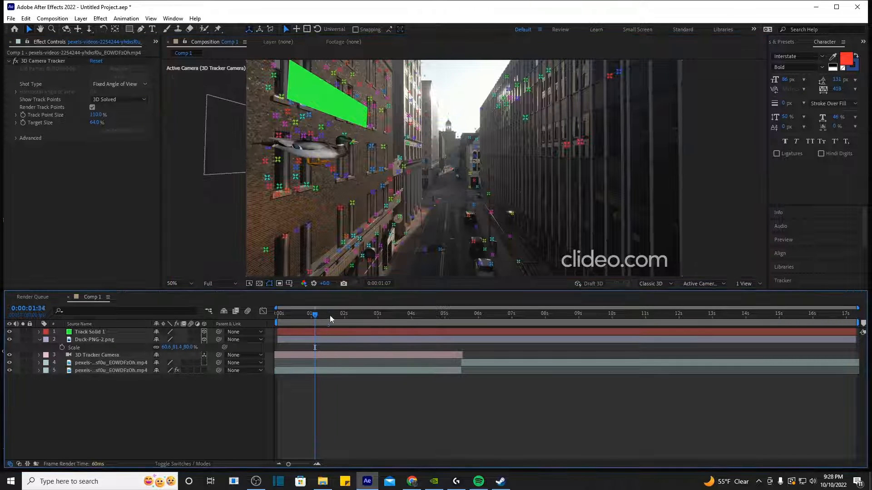
mouse_move(330, 315)
mouse_down()
mouse_move(311, 320)
mouse_move(309, 328)
mouse_move(320, 329)
mouse_up()
key(space)
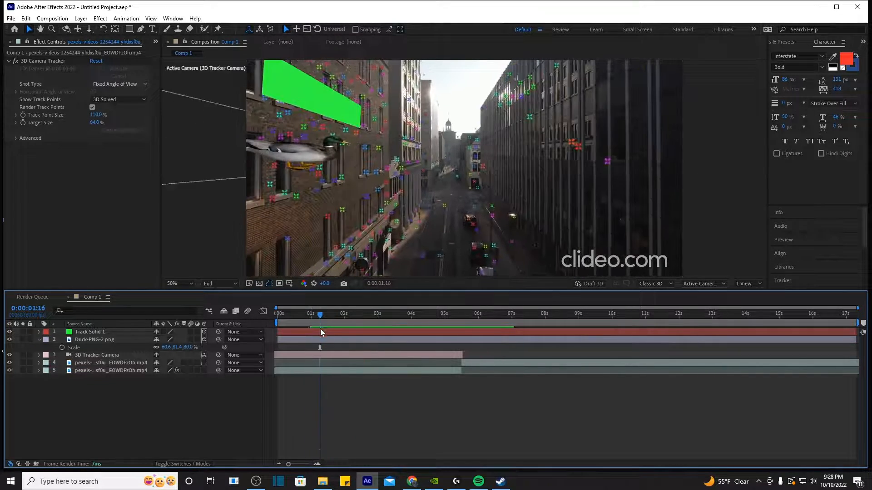
click(320, 331)
key(Delete)
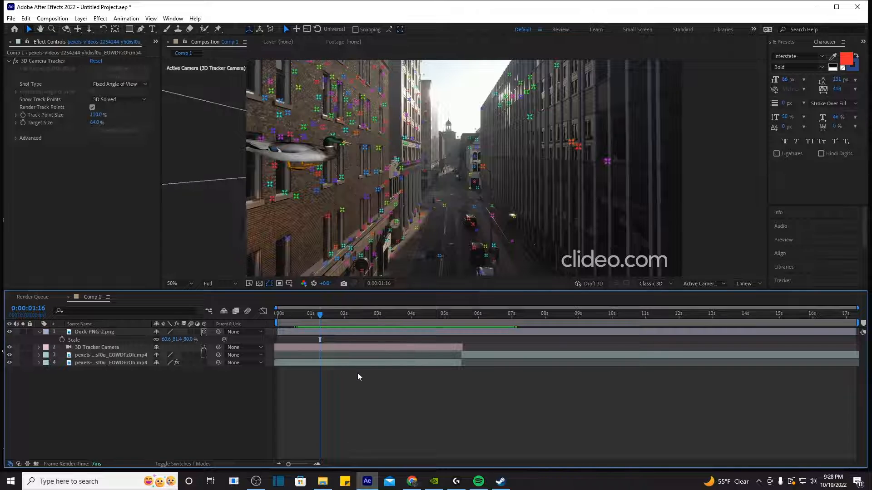
Step: Turn the duck about 22° around its vertical axis so it angles along the left brick wall
click(329, 331)
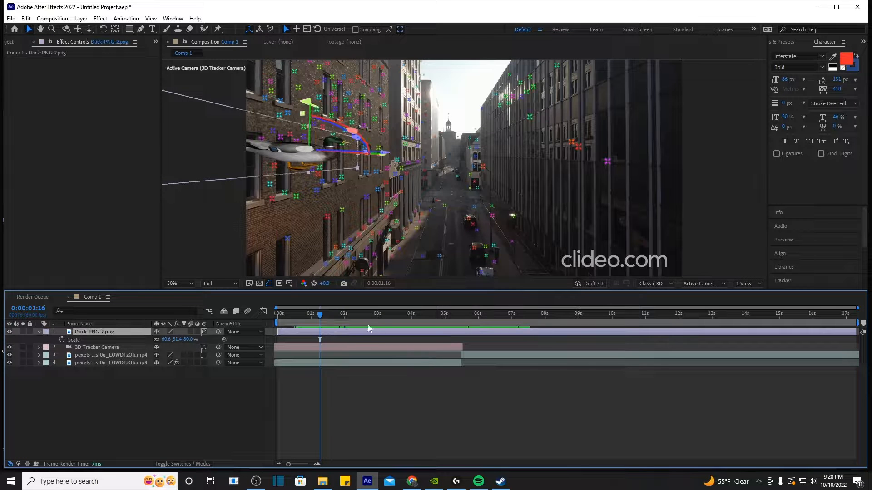
drag(320, 327, 296, 332)
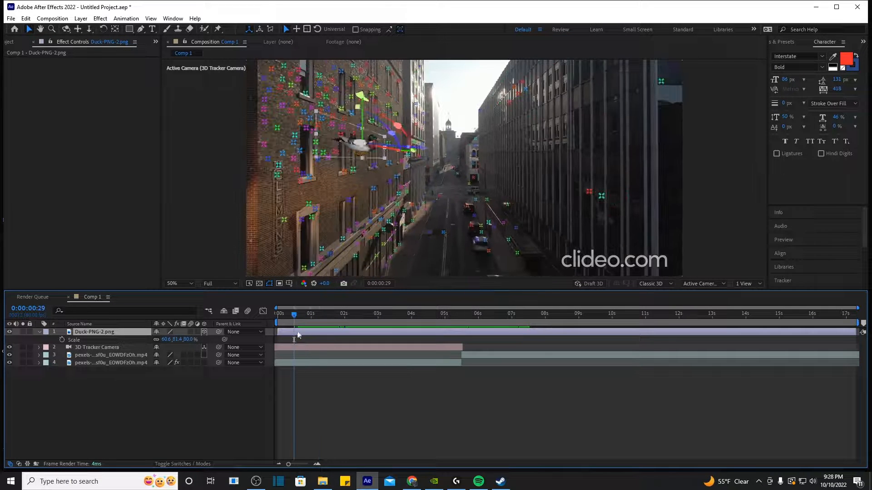
click(353, 328)
click(334, 317)
click(247, 159)
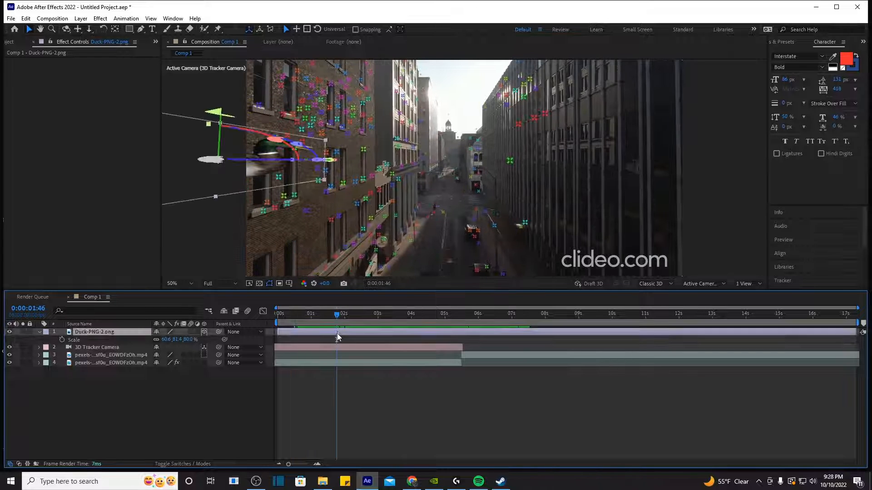
click(306, 314)
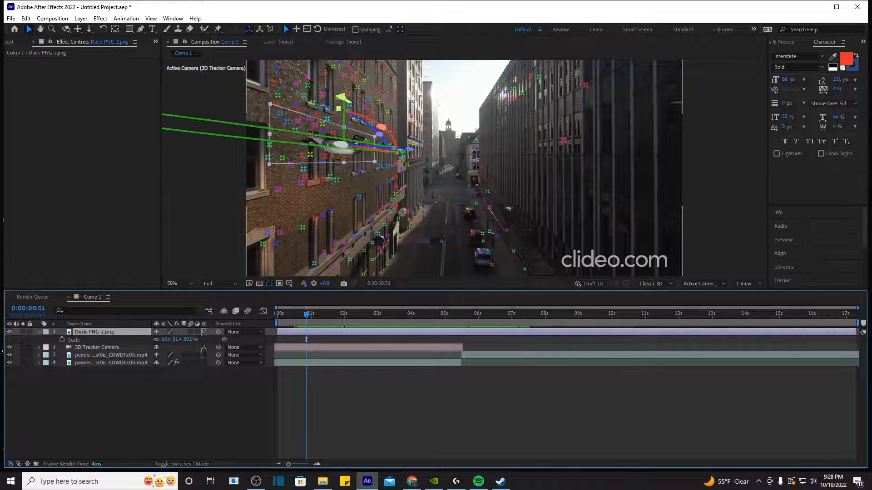
drag(402, 152, 410, 152)
click(381, 347)
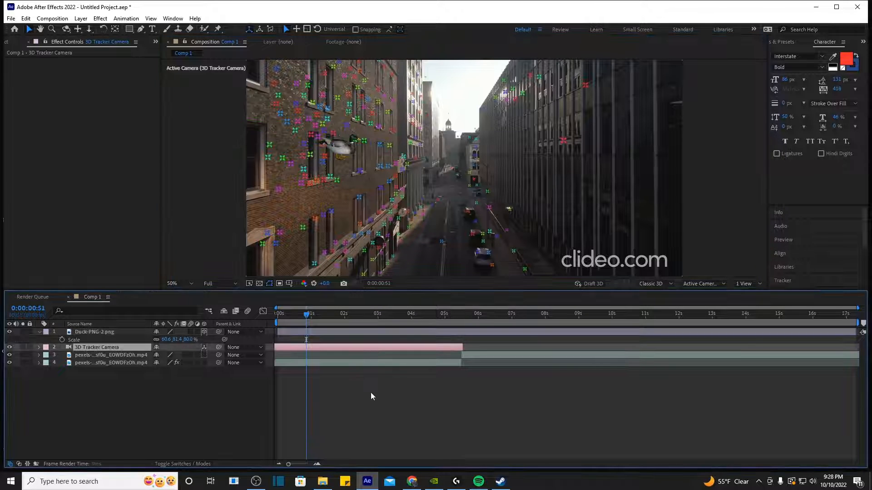
Step: Apply the Drop Shadow effect from a 'drop' search to the duck, with distance 66
key(ctrl+5)
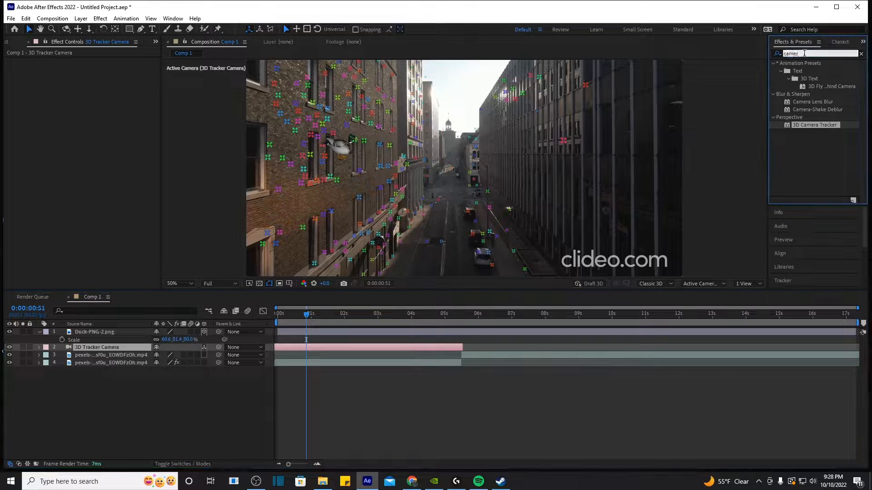
text(drop)
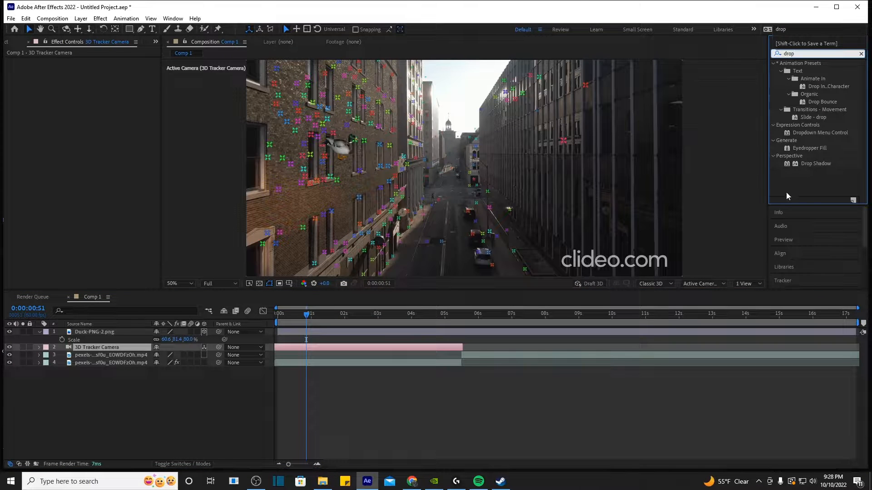
drag(815, 164, 408, 337)
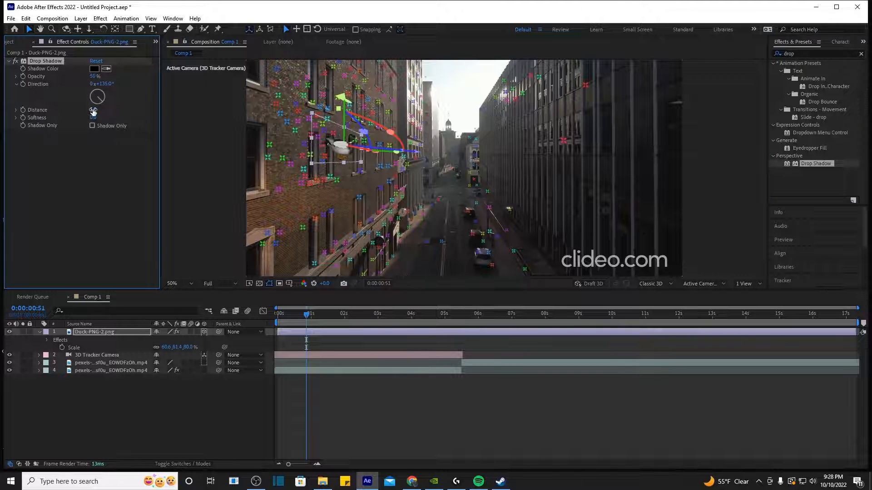
drag(122, 112, 124, 112)
click(439, 323)
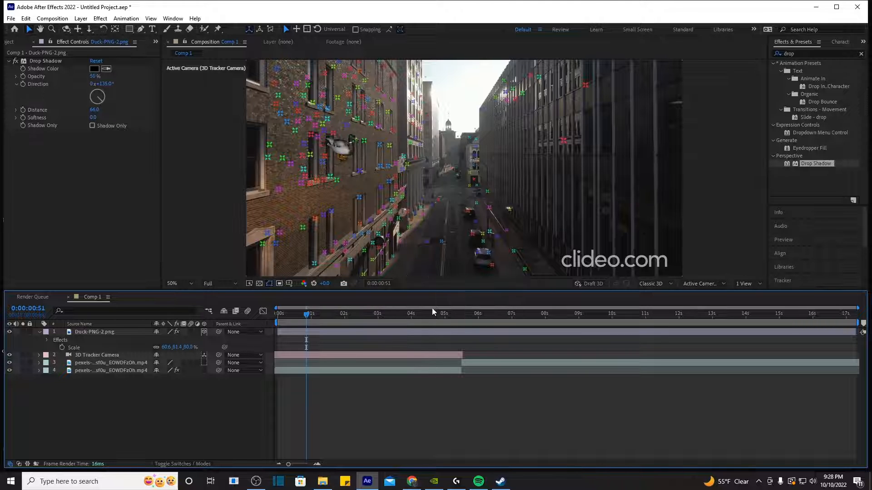
Step: Remove the Drop Shadow effect from the duck layer
click(37, 62)
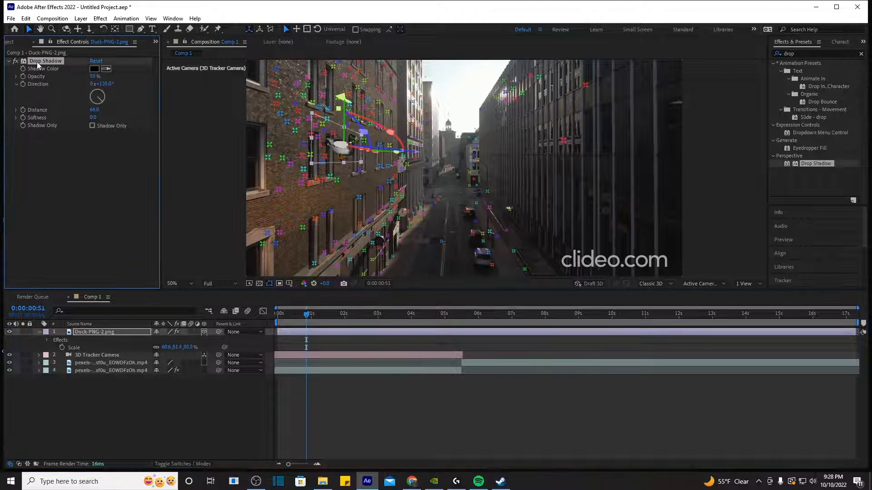
key(Delete)
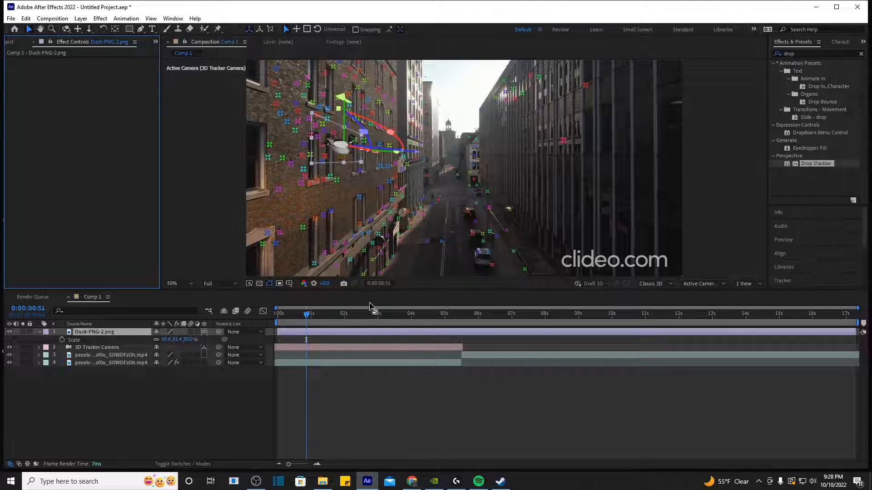
click(387, 332)
Step: Delete the Duck-PNG-2.png layer and preview the drone footage from near the start
key(Delete)
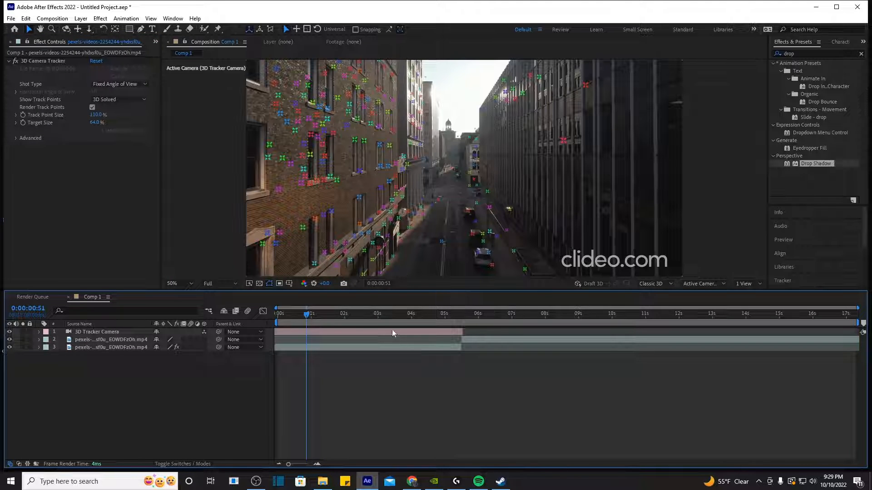
click(426, 346)
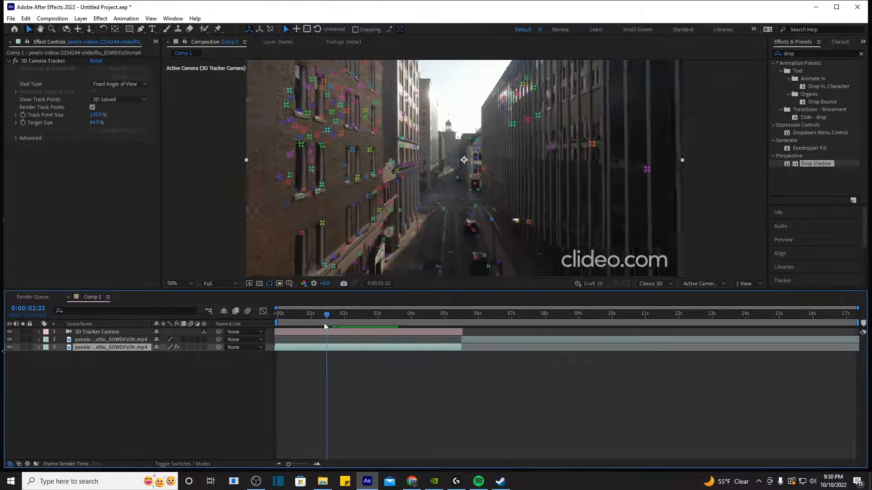
drag(323, 322, 312, 328)
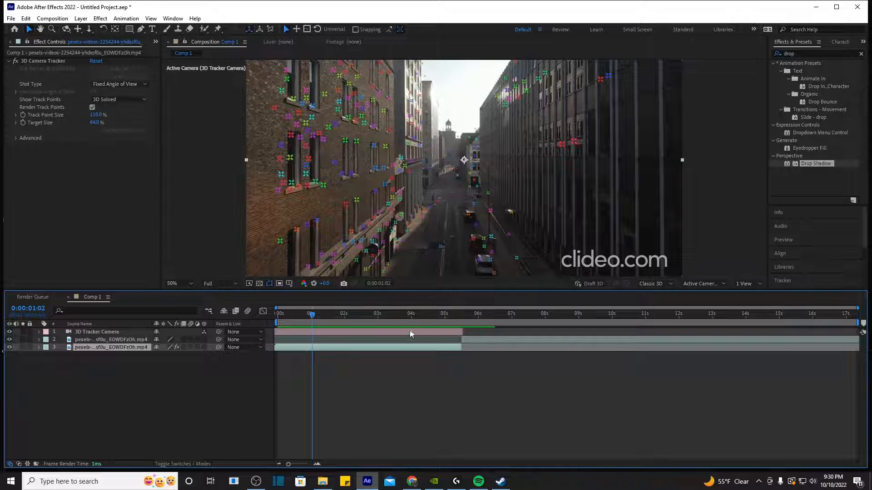
drag(376, 313, 309, 314)
key(space)
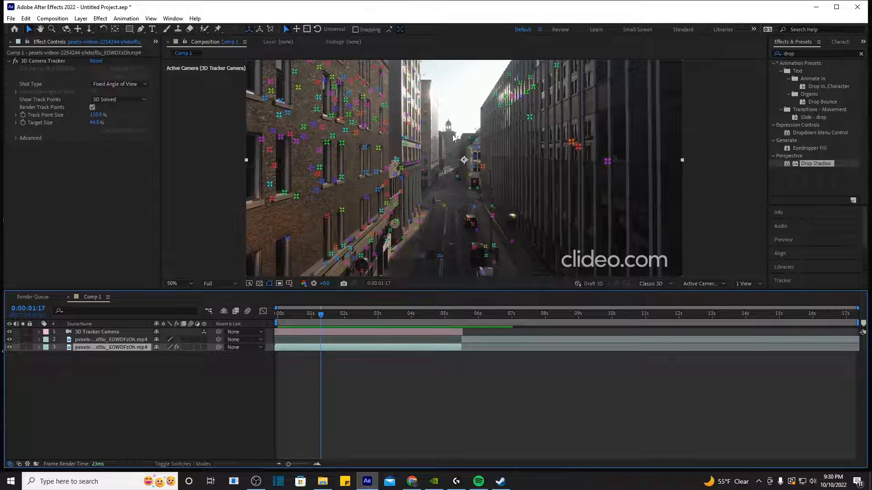
Step: Show the 3D Camera Tracker's track points on the footage layer at frame 0:00:00:00
click(57, 72)
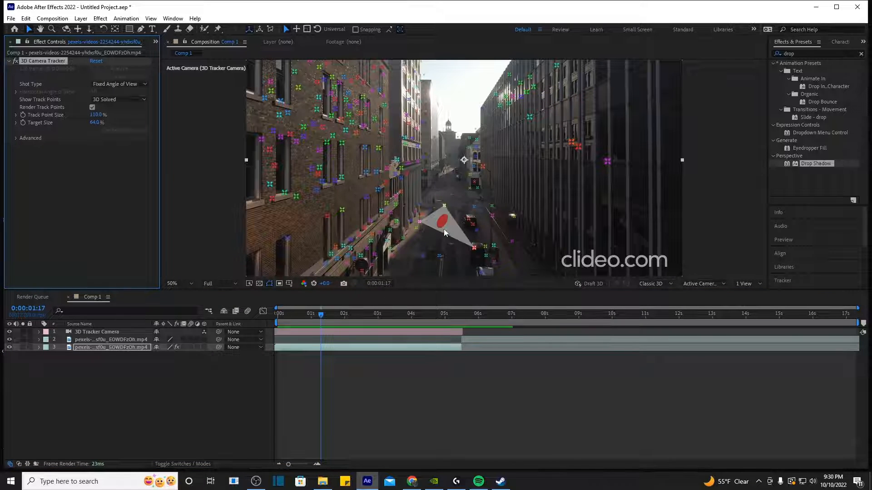
drag(324, 315, 278, 322)
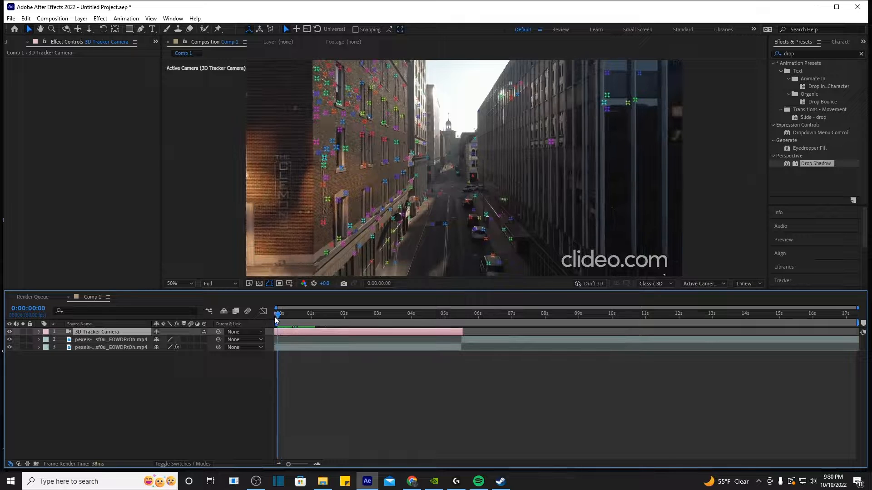
click(366, 347)
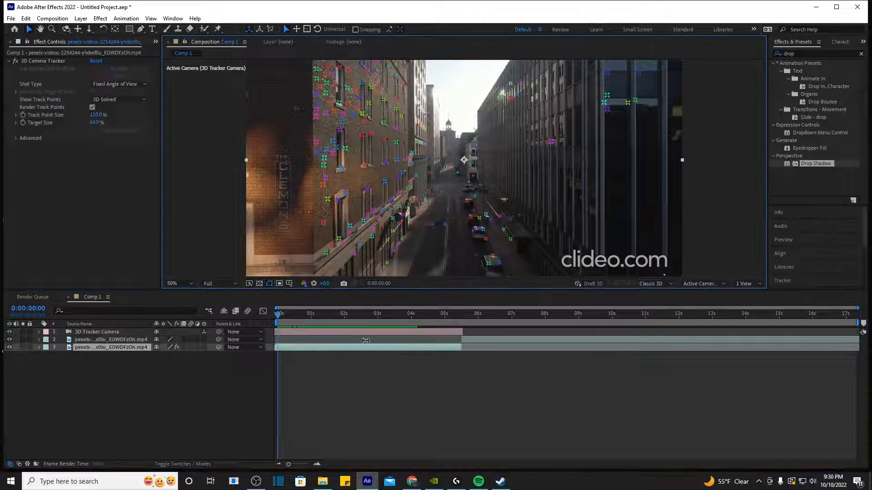
click(367, 315)
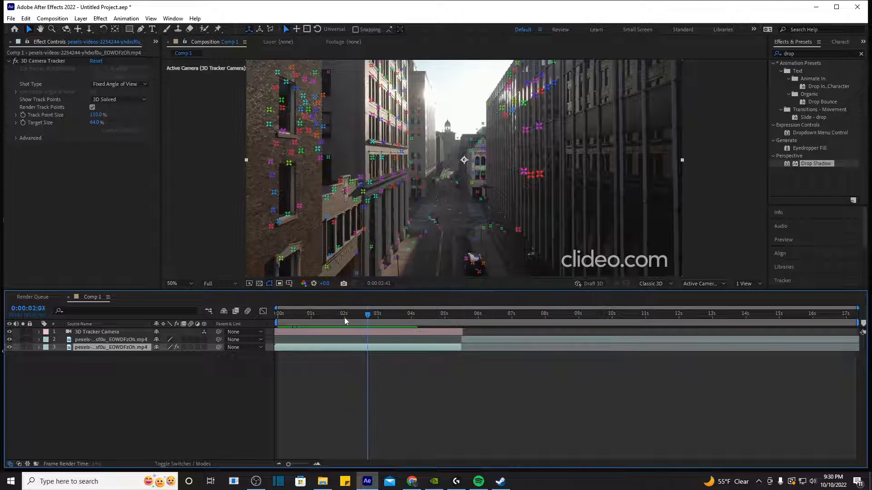
drag(345, 319, 268, 325)
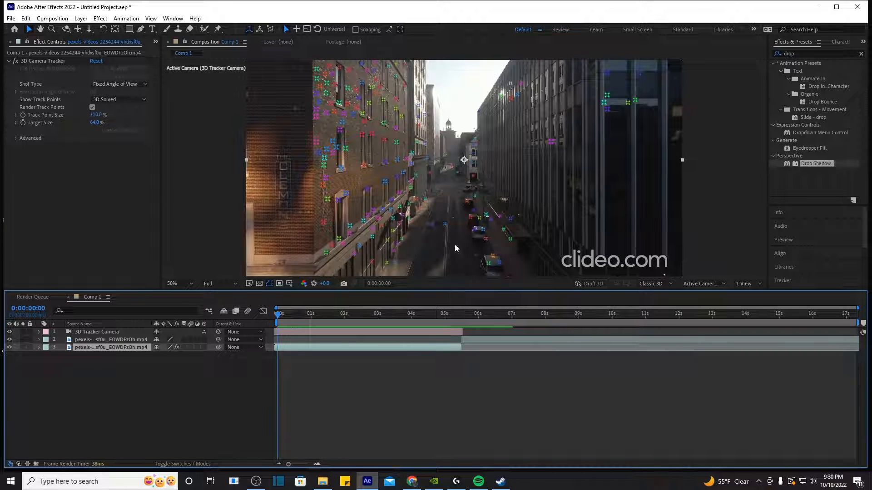
click(60, 63)
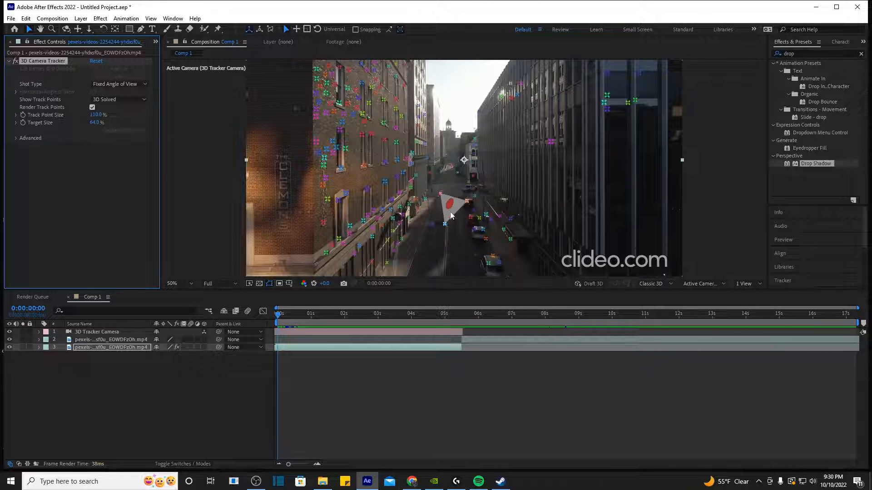
Step: Create a text layer and camera at a tracked target on the street surface
click(451, 214)
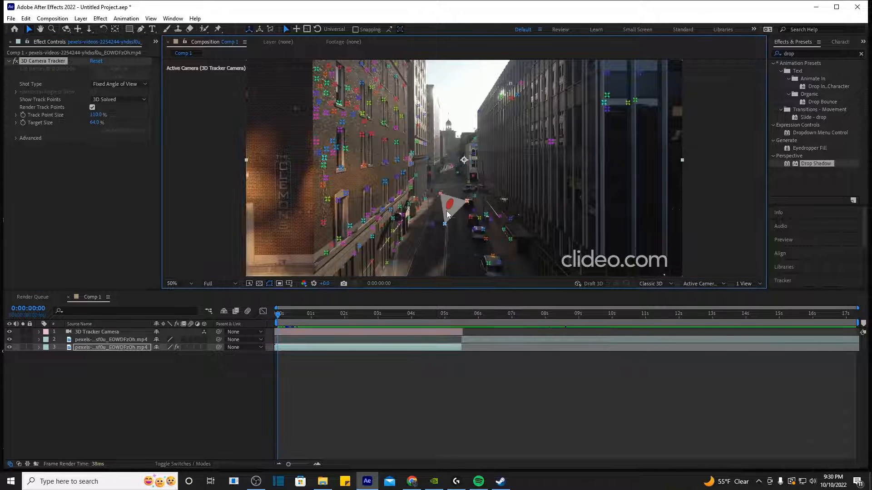
right_click(448, 216)
click(460, 217)
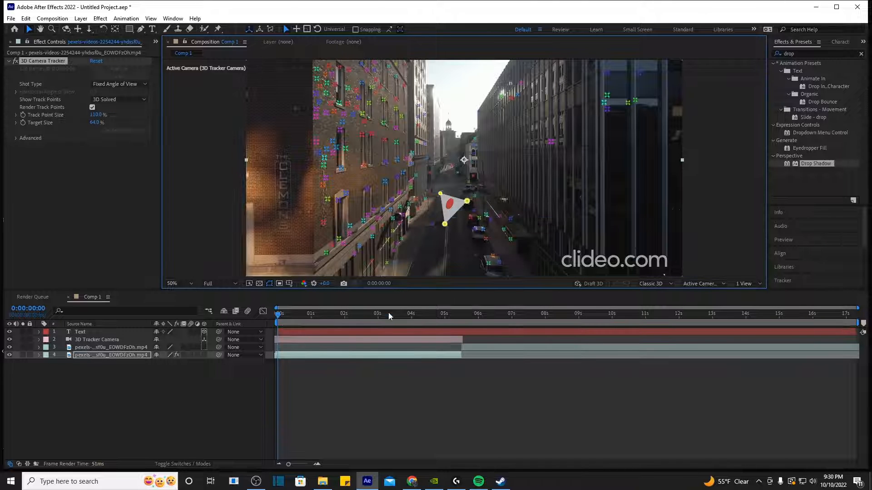
Step: Rotate the new Text layer around its Y and X axes with the 3D gizmo
click(347, 331)
scroll(460, 239, up, 2)
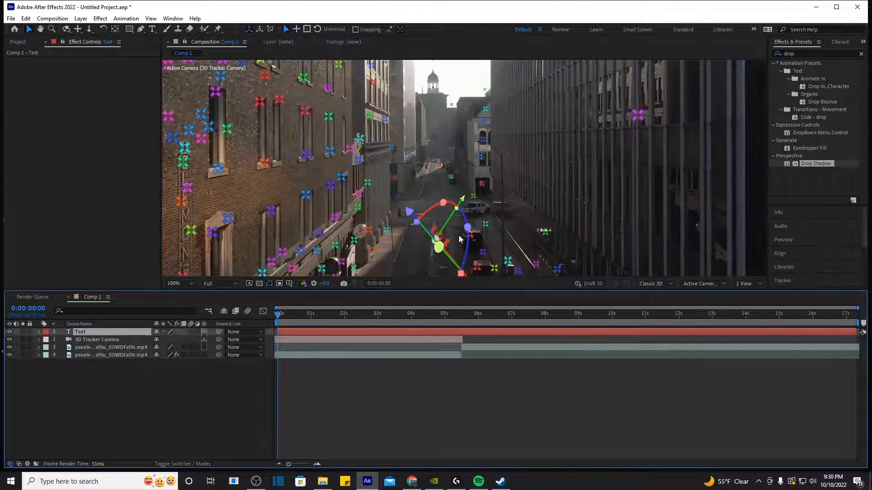
scroll(460, 238, down, 2)
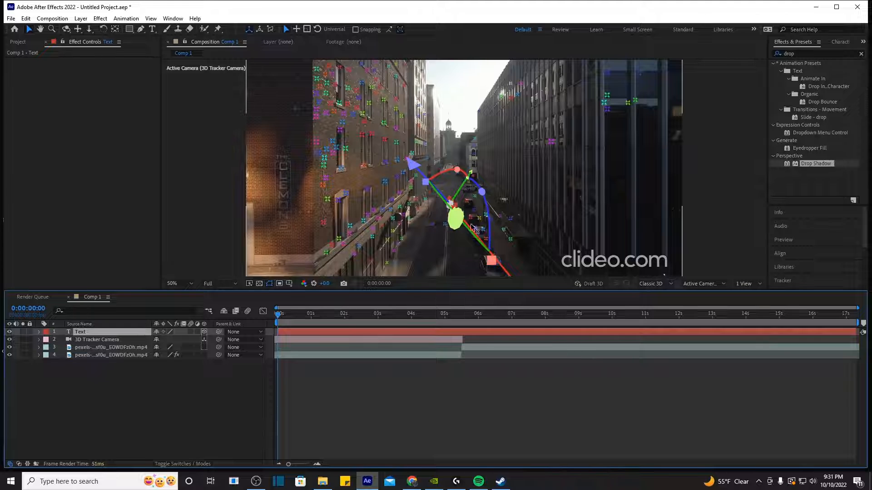
mouse_move(474, 230)
mouse_down()
mouse_move(496, 236)
mouse_move(472, 229)
mouse_up()
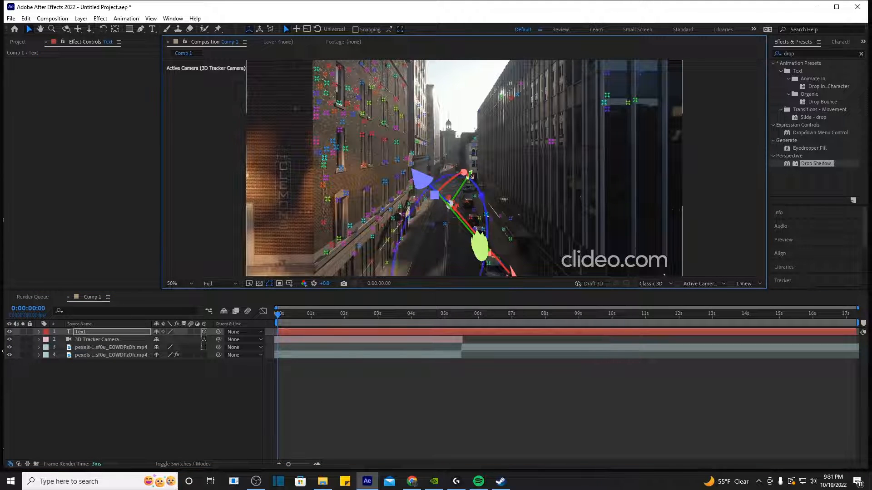
drag(463, 172, 452, 197)
scroll(472, 211, up, 1)
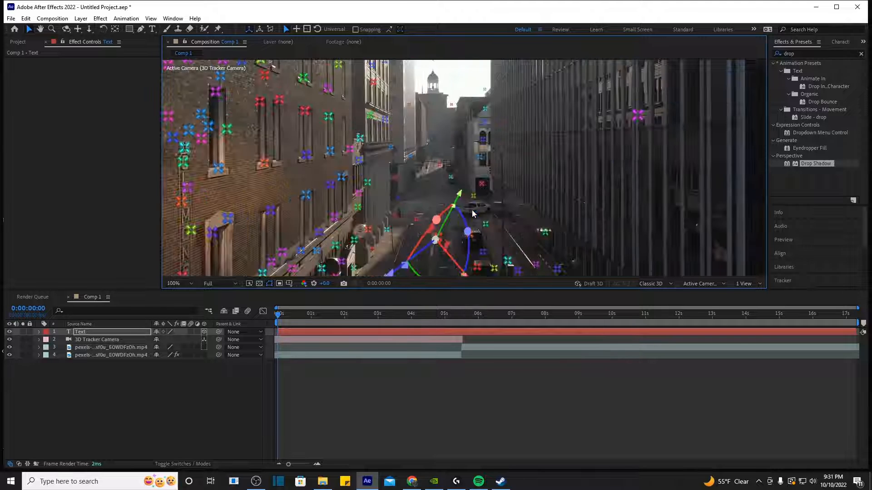
scroll(473, 210, down, 4)
Step: Reduce the Text layer's scale to 776.7%
key(s)
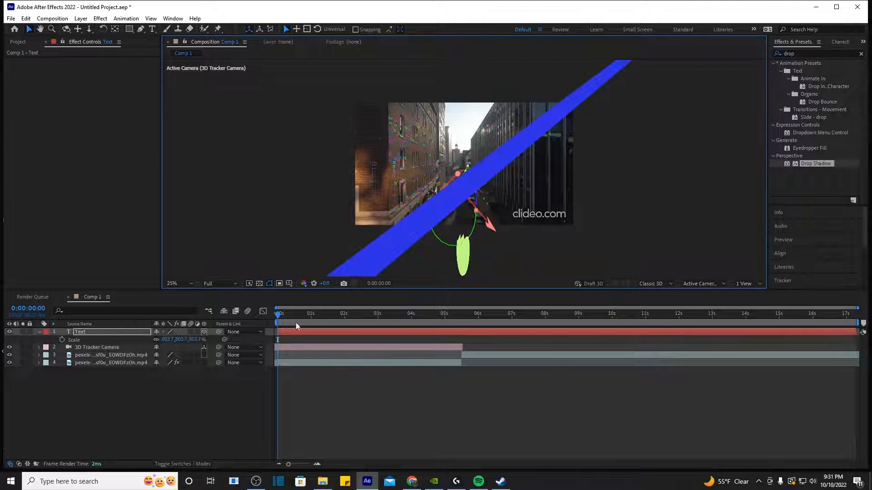
scroll(369, 296, up, 1)
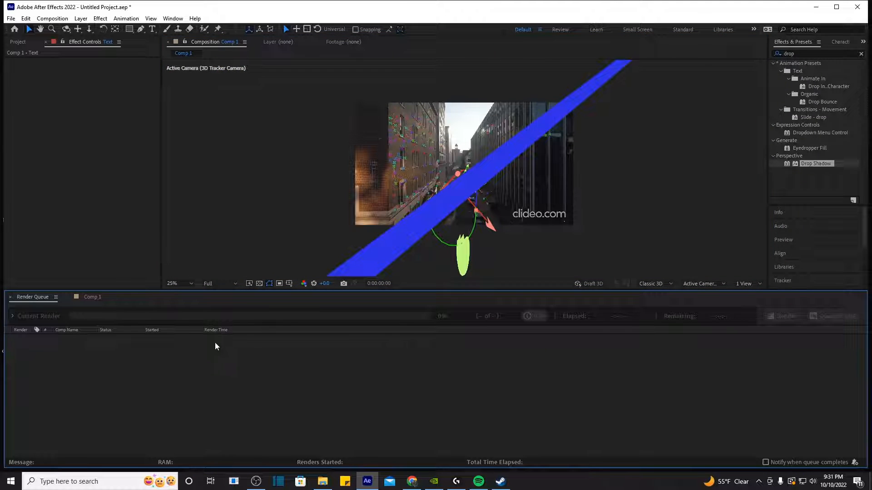
click(92, 297)
drag(178, 339, 167, 341)
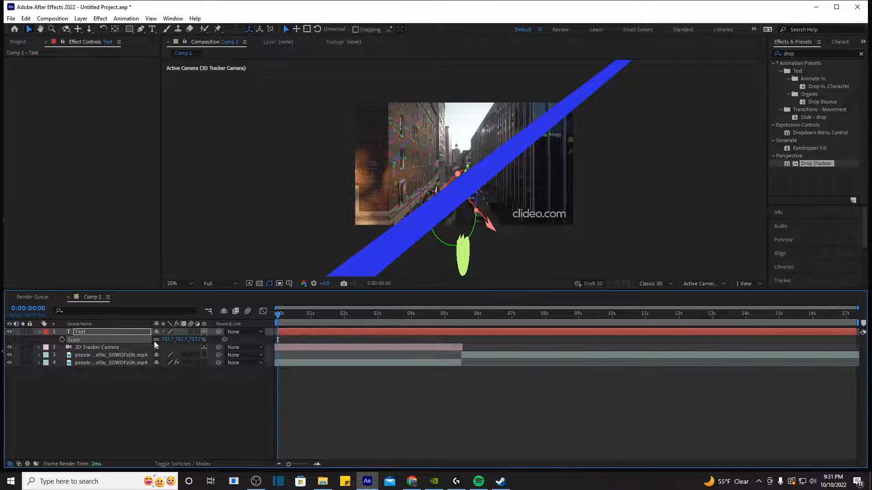
Step: Stand the text upright, raise it above the street, and rotate it slightly around Z
scroll(396, 247, up, 4)
drag(454, 229, 491, 219)
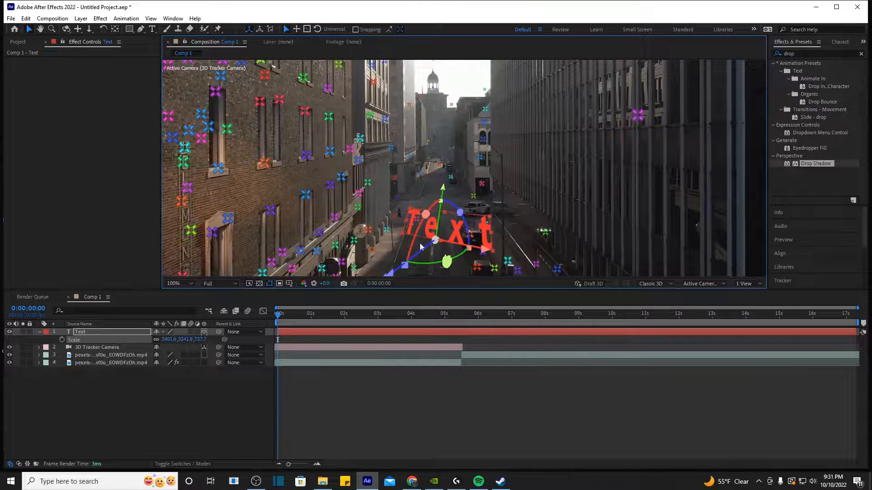
drag(420, 246, 436, 239)
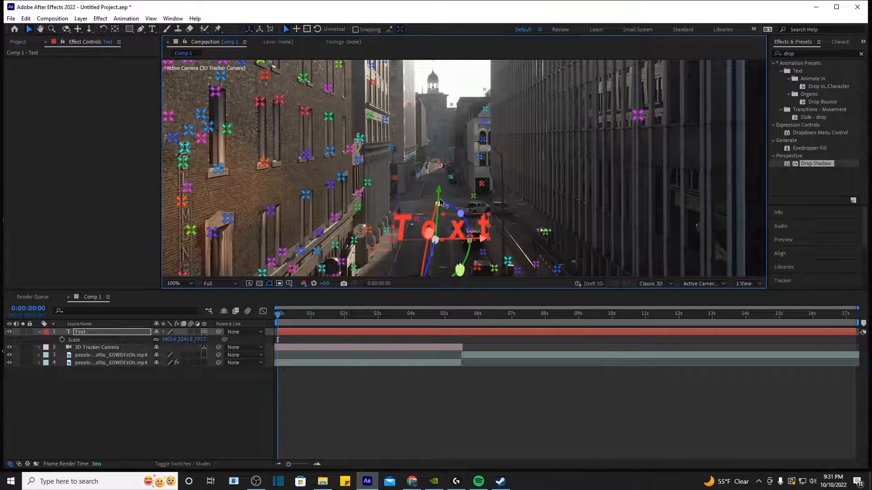
drag(438, 188, 439, 109)
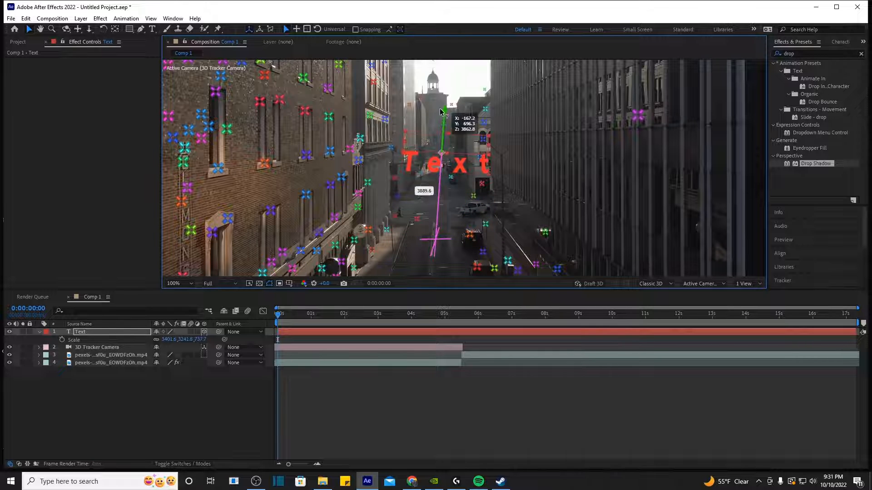
drag(463, 146, 441, 156)
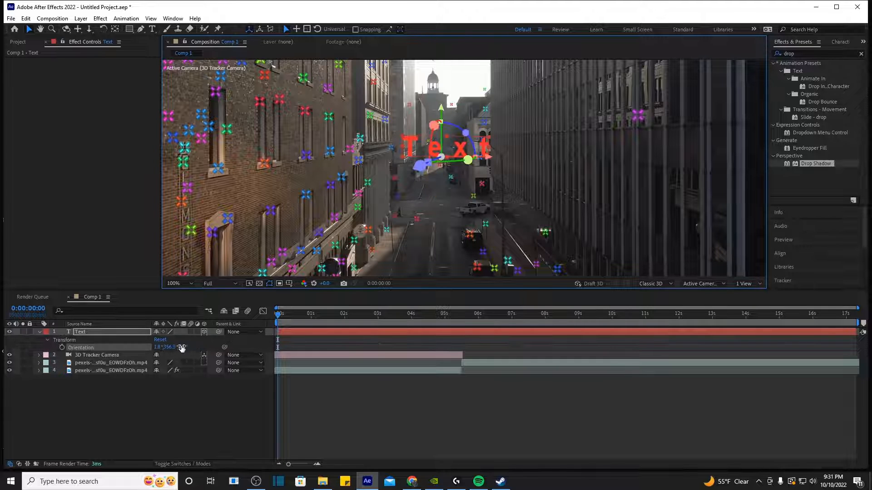
Step: Enlarge the Text layer's Scale to about 4892.7, 4662.8, 1061.1%
key(s)
drag(184, 339, 774, 328)
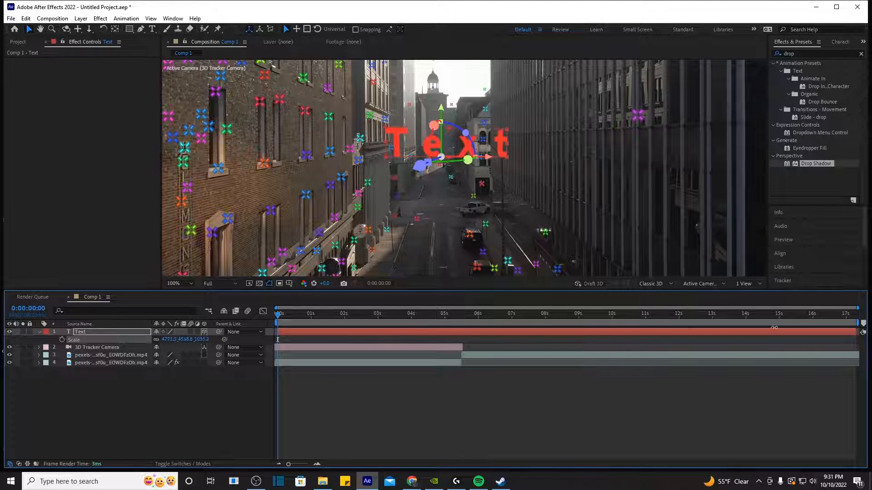
click(486, 404)
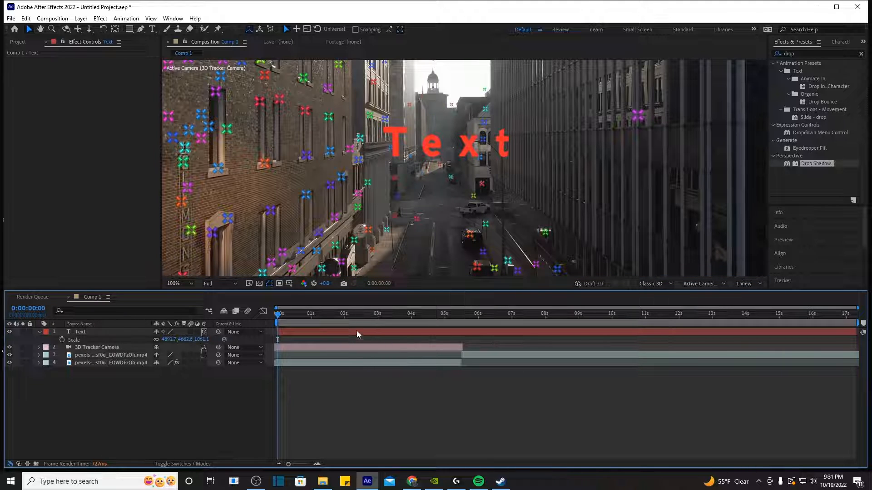
Step: Shift the Text layer left, turn it slightly in Y, and check it near one second
mouse_move(439, 150)
mouse_down()
mouse_move(428, 151)
mouse_move(431, 158)
mouse_up()
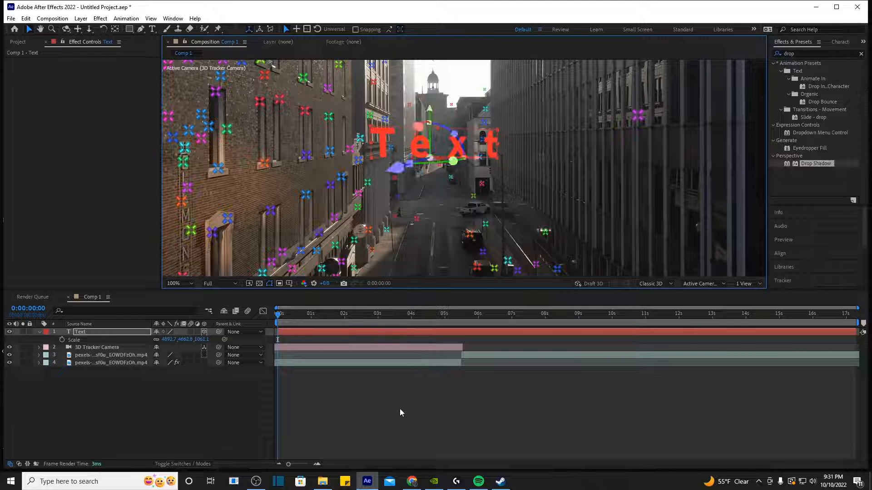
click(399, 408)
drag(344, 317, 278, 313)
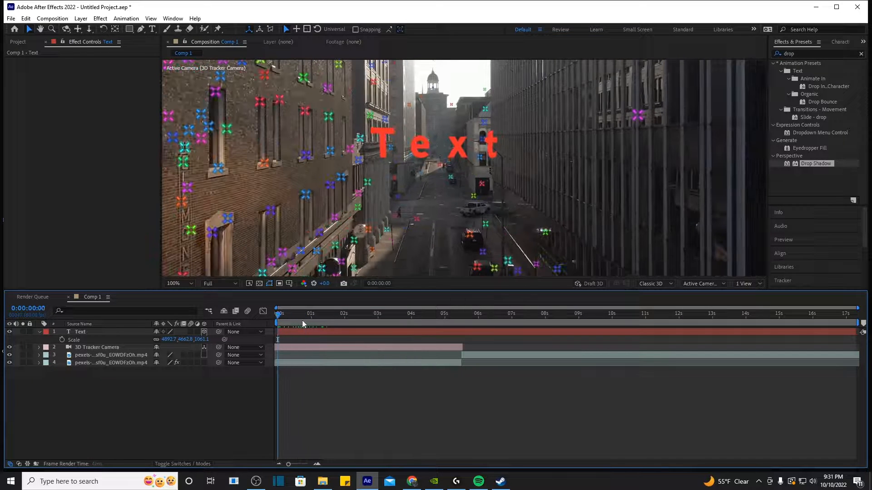
Step: Preview the opening of the composition at Quarter resolution
key(space)
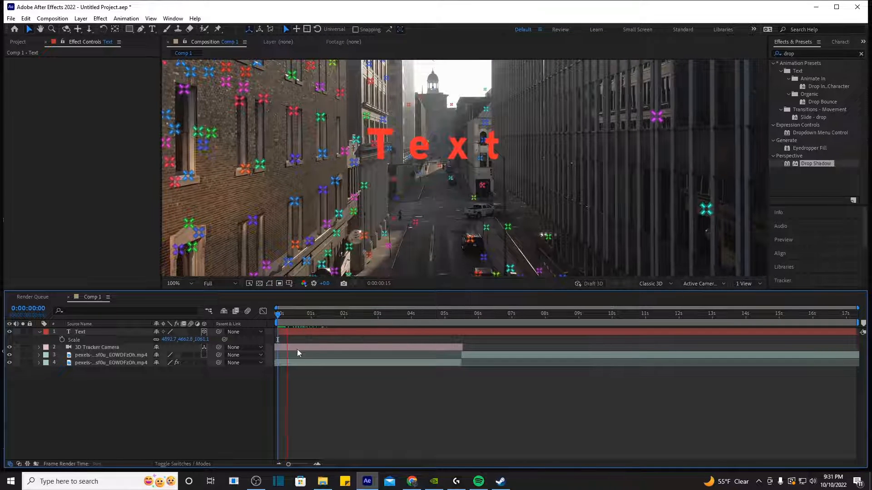
key(space)
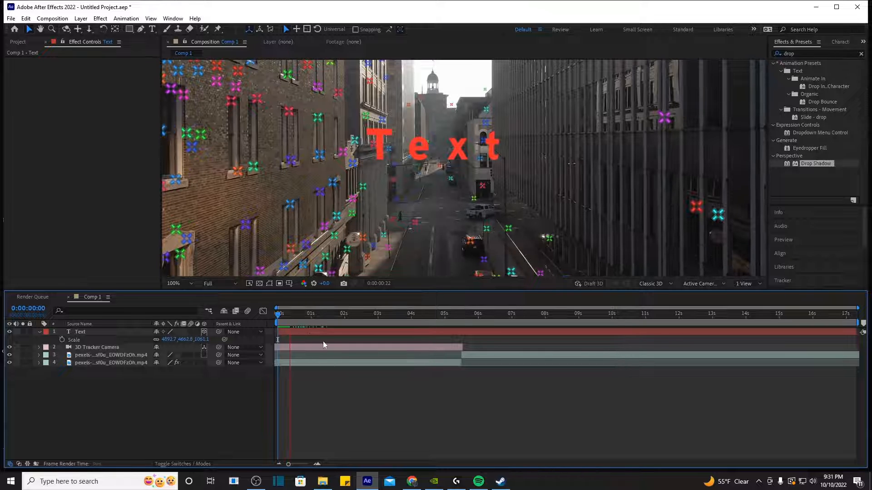
mouse_move(302, 315)
mouse_down()
mouse_move(290, 316)
mouse_move(317, 320)
mouse_move(290, 326)
mouse_up()
click(209, 283)
click(222, 331)
key(space)
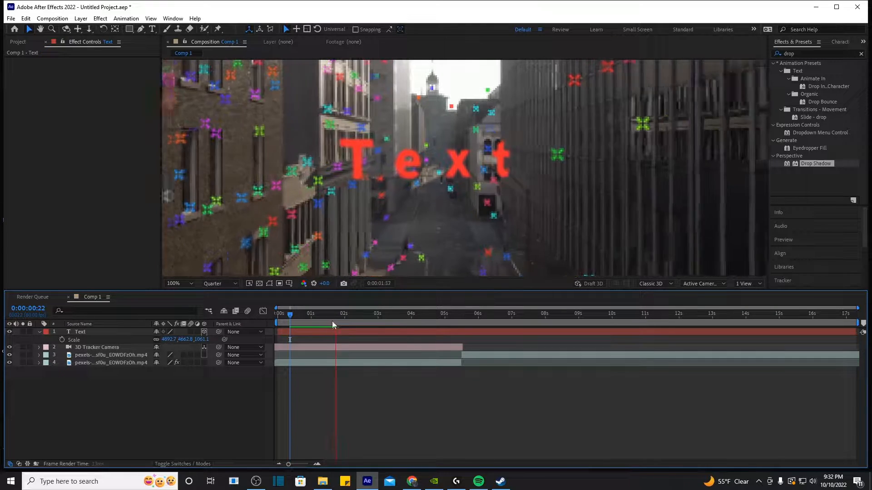
Step: Restore Full preview resolution and preview the composition from the start
drag(316, 317, 308, 326)
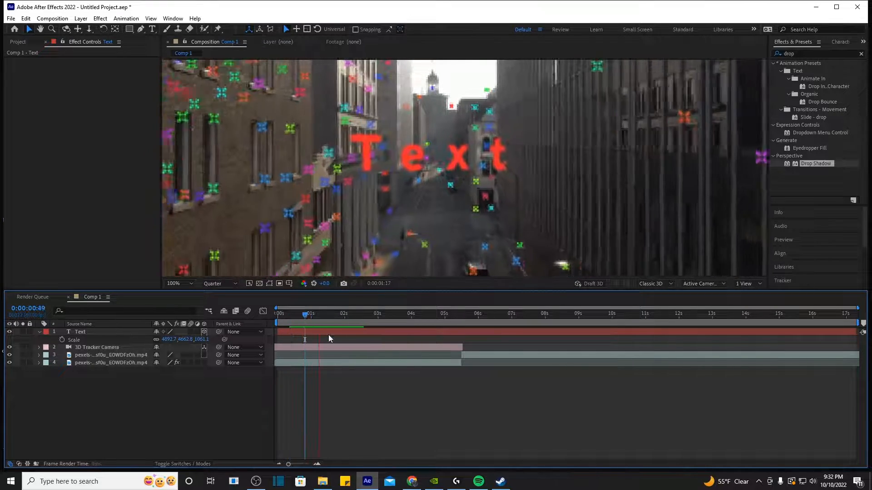
click(209, 285)
click(220, 307)
drag(332, 317, 275, 336)
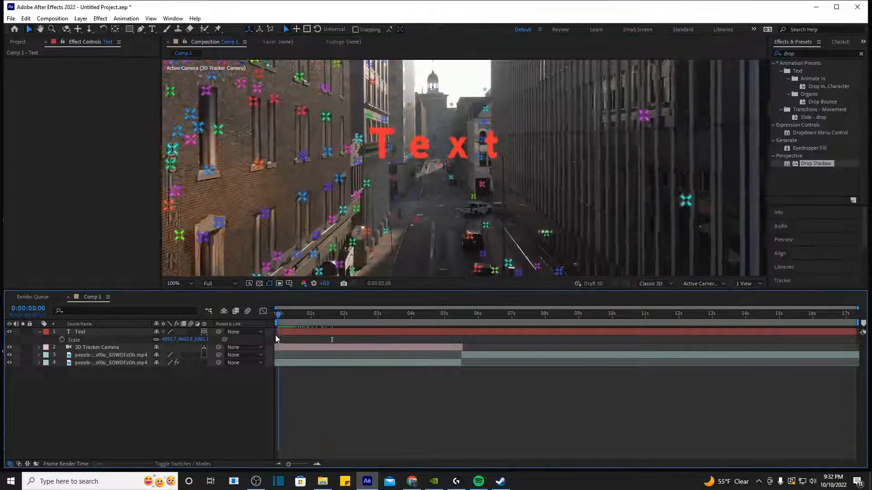
key(space)
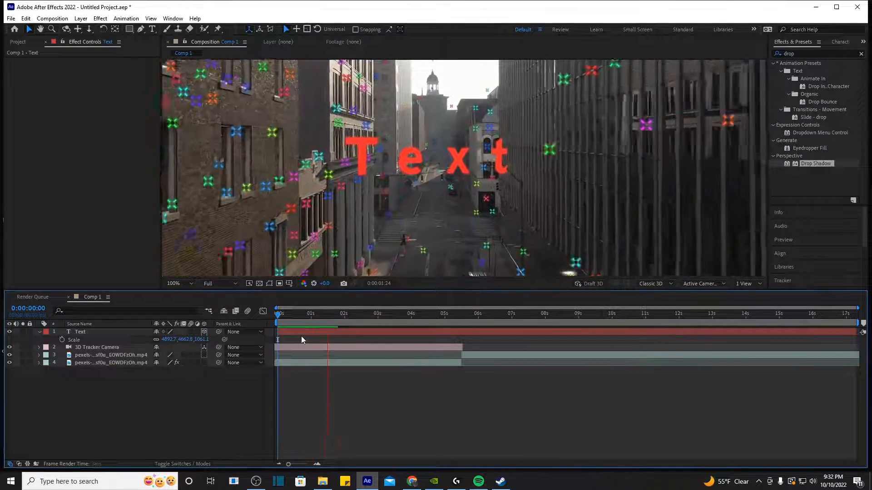
Step: Set the playhead to 0:00:01:33 and show the footage layer's 3D Camera Tracker settings
scroll(401, 233, down, 2)
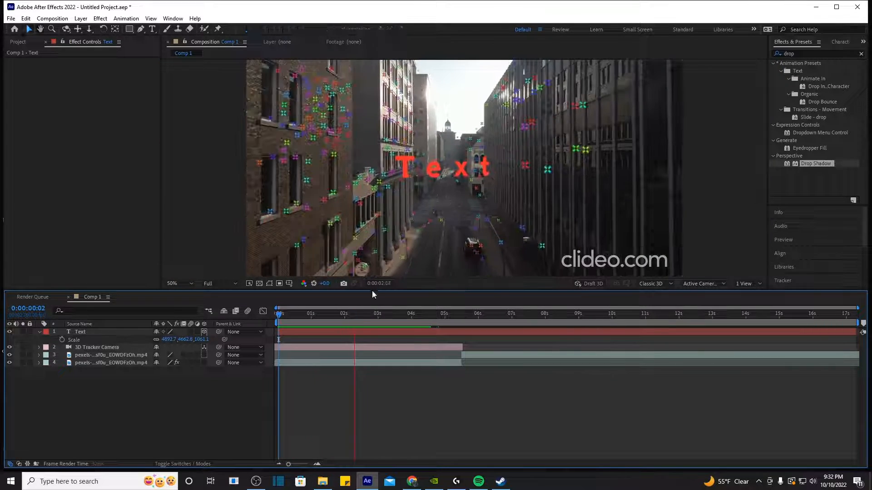
drag(377, 319, 325, 319)
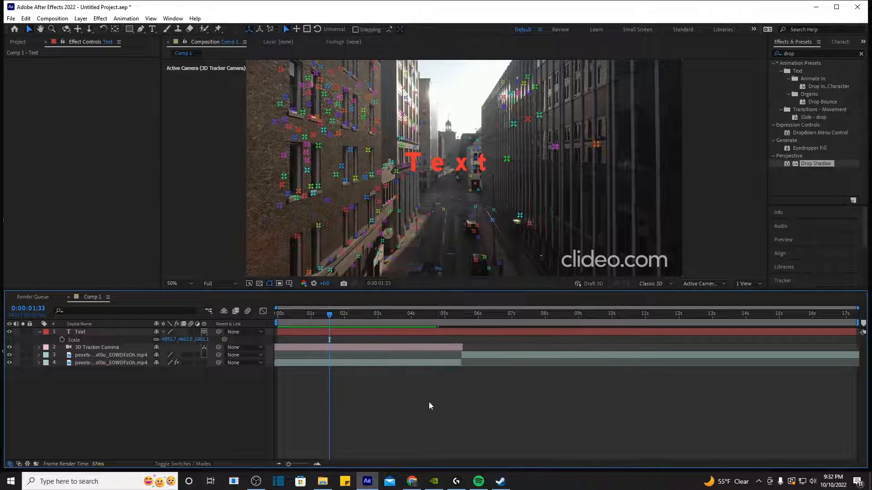
click(321, 130)
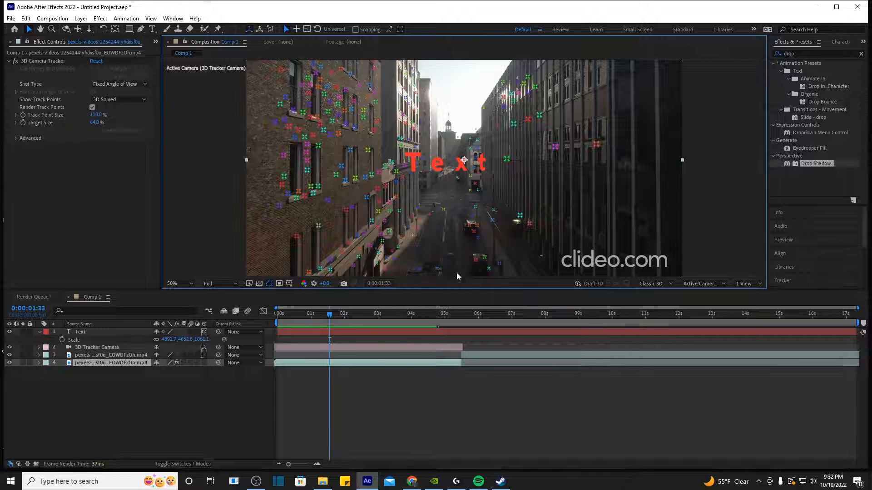
Step: Delete the Text layer, select the 3D Camera Tracker effect, and scrub to 0:00:01:43 for a new spot
click(396, 331)
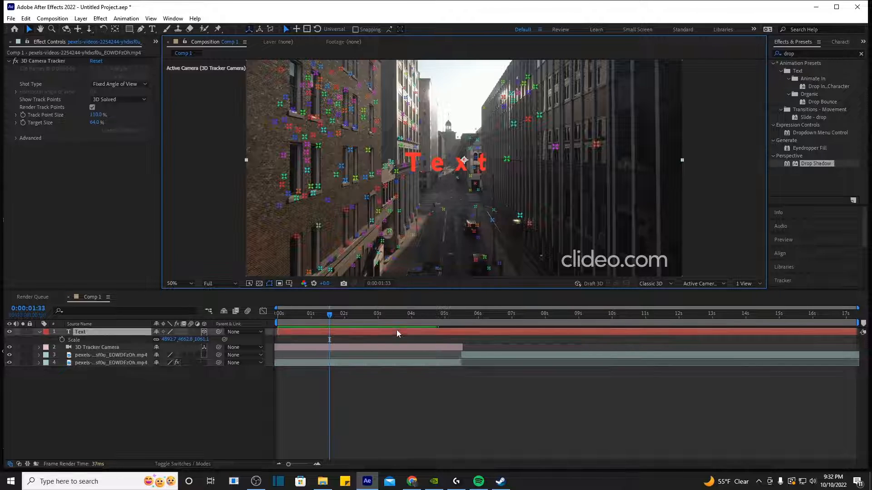
key(Delete)
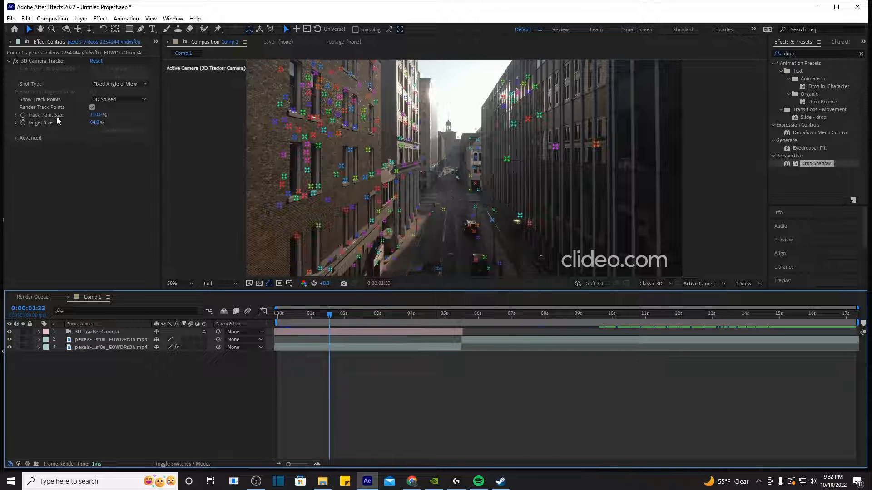
click(47, 62)
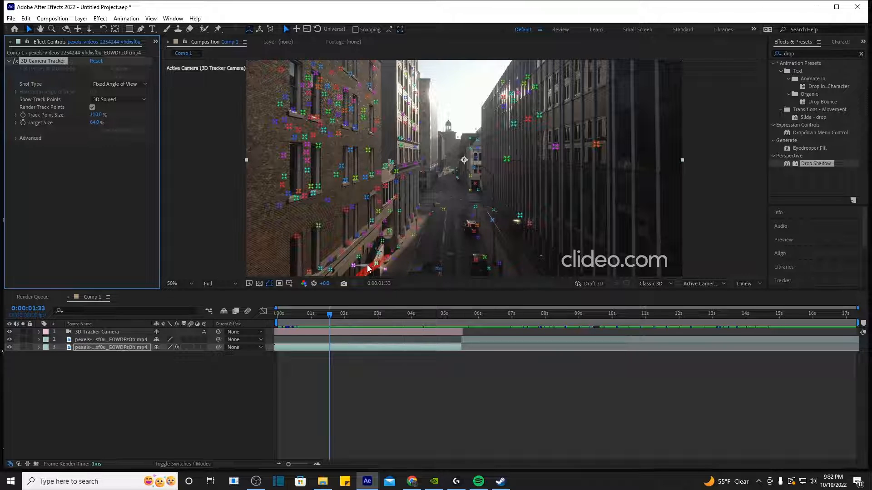
drag(440, 323, 362, 335)
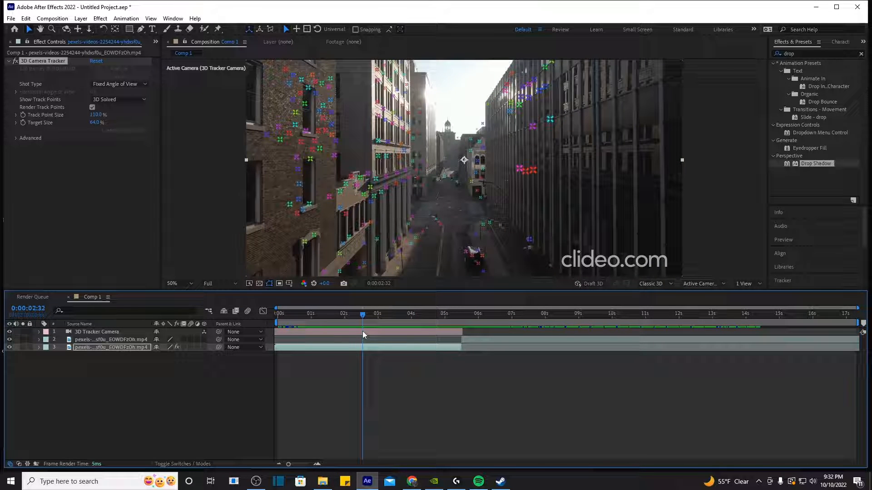
drag(362, 335, 334, 318)
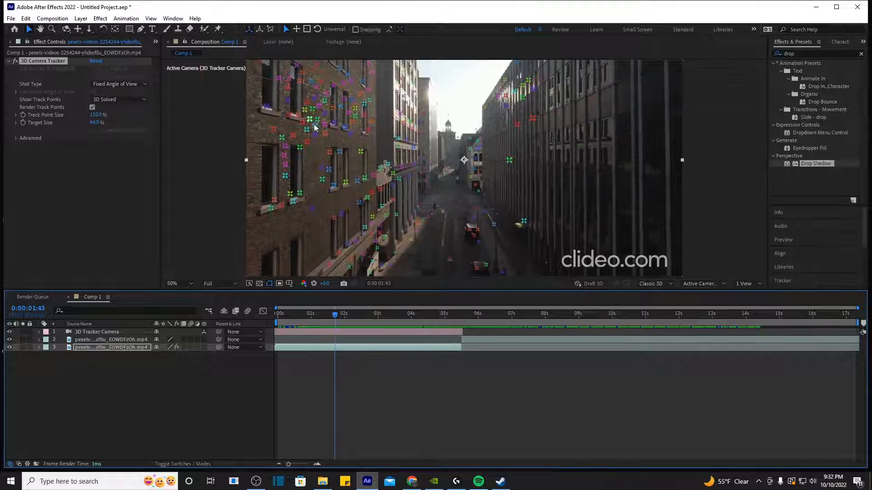